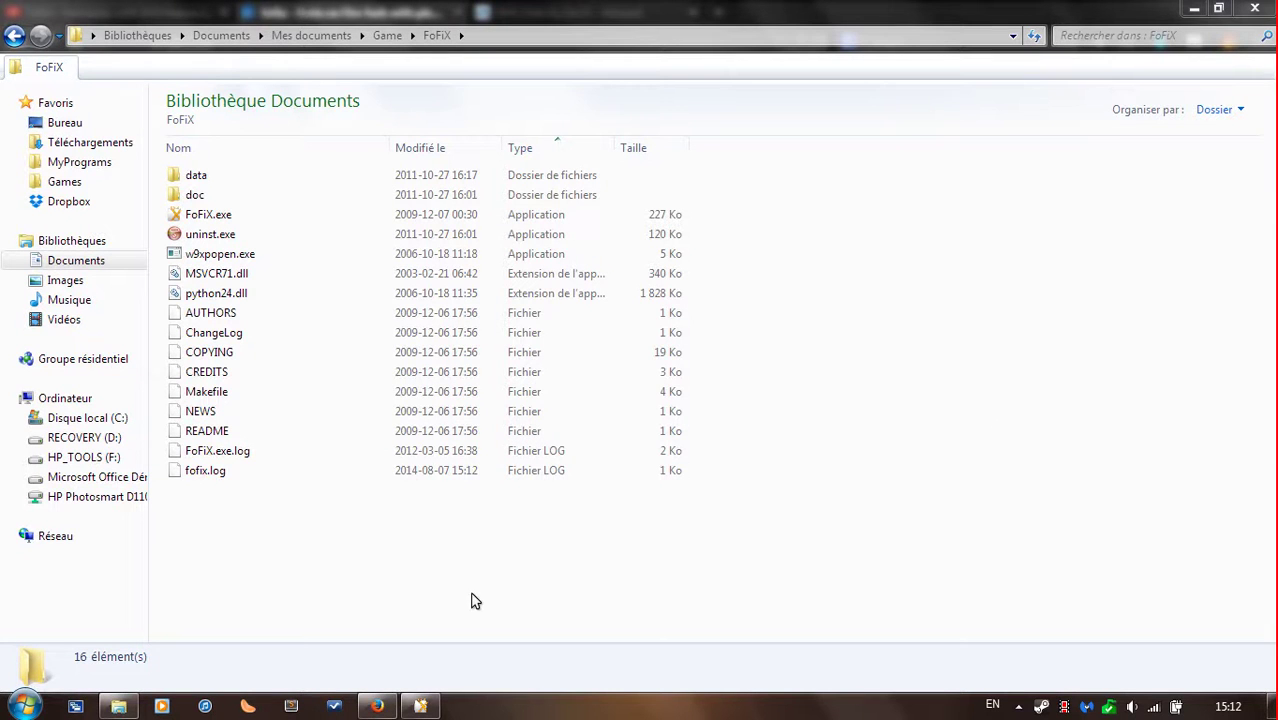
# Bring Firefox forward and return to the fofix Google Code project tab
pyautogui.click(377, 706)
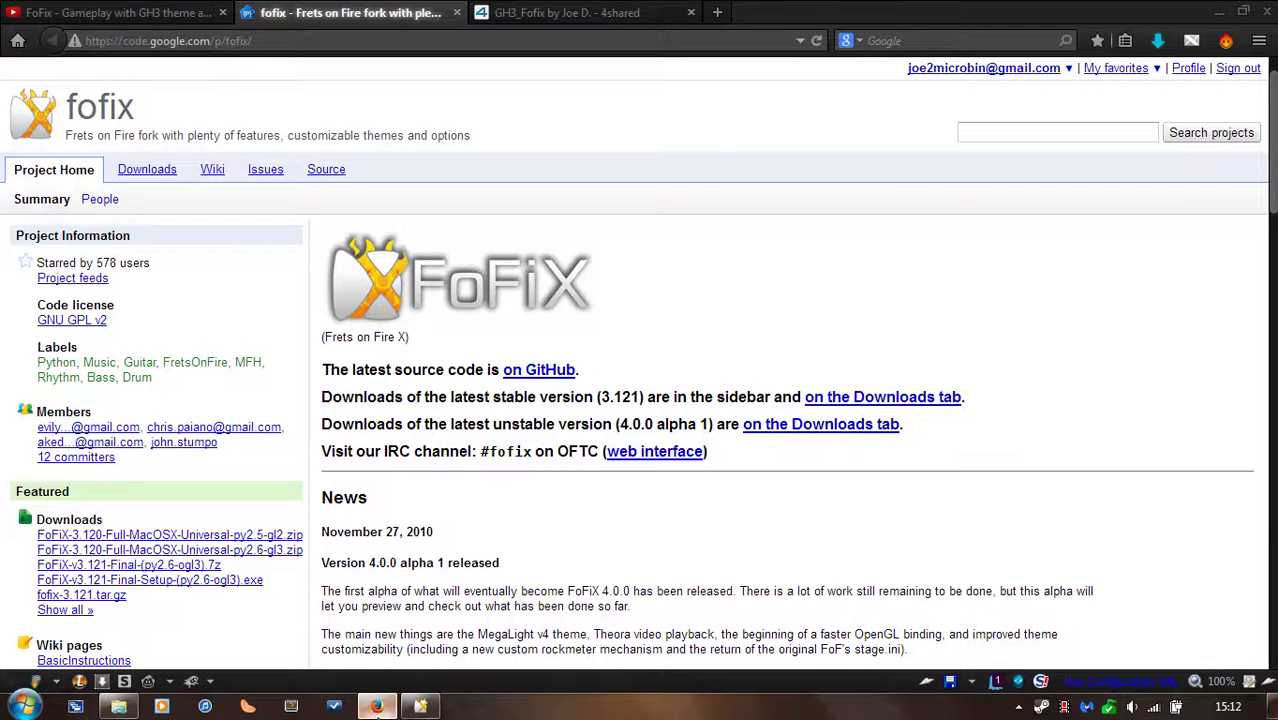
pyautogui.click(137, 8)
pyautogui.scroll(10, 290, 300)
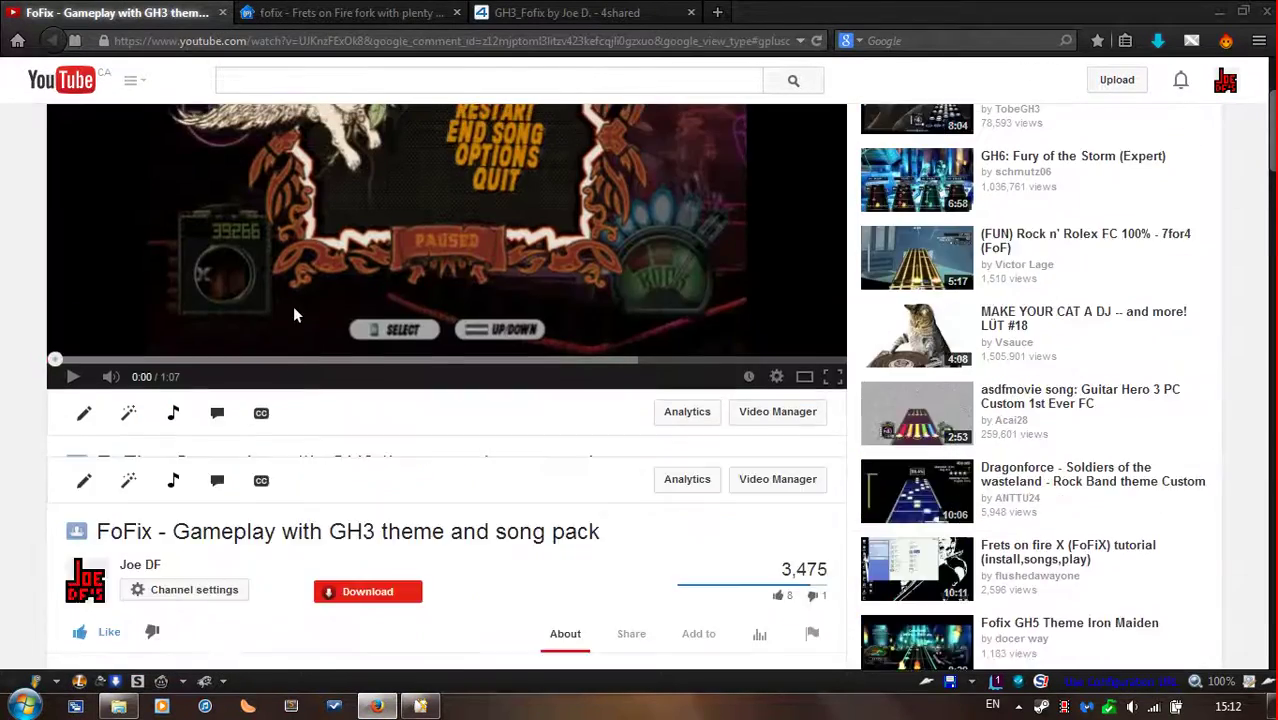
pyautogui.click(320, 12)
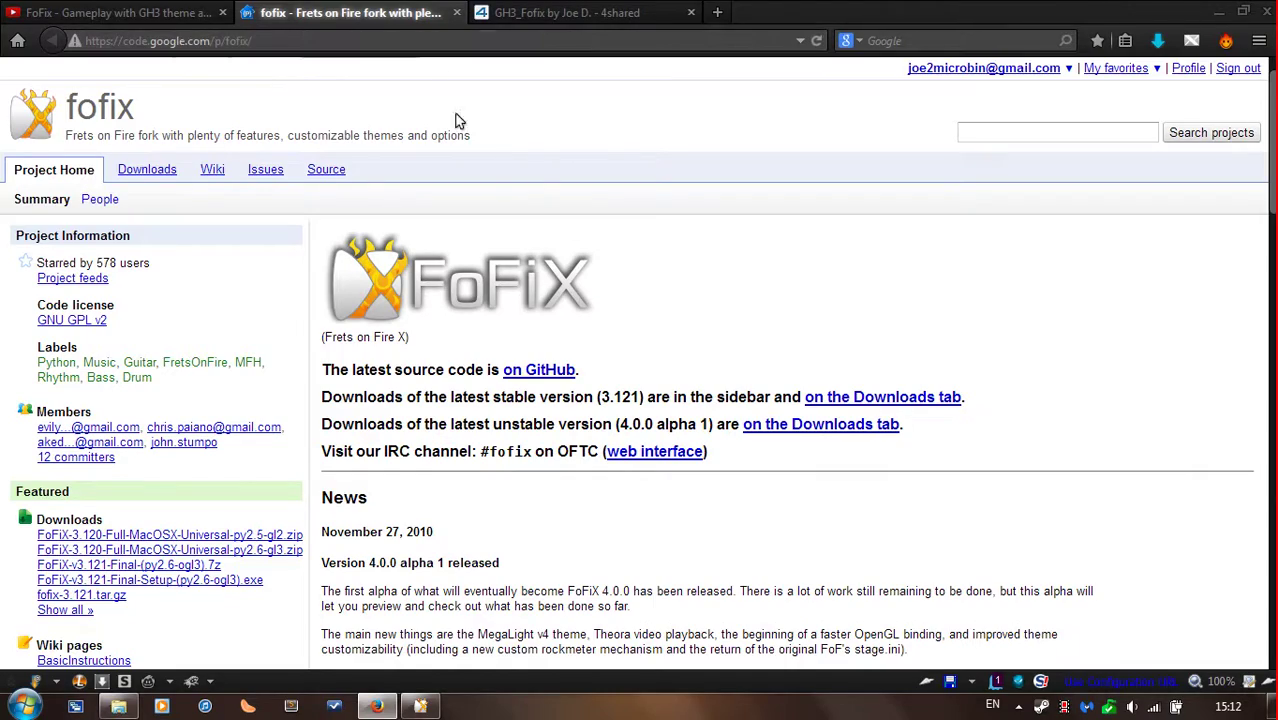
# Scroll through the fofix project home page to review its downloads and news
pyautogui.scroll(-5, 565, 292)
pyautogui.scroll(5, 565, 290)
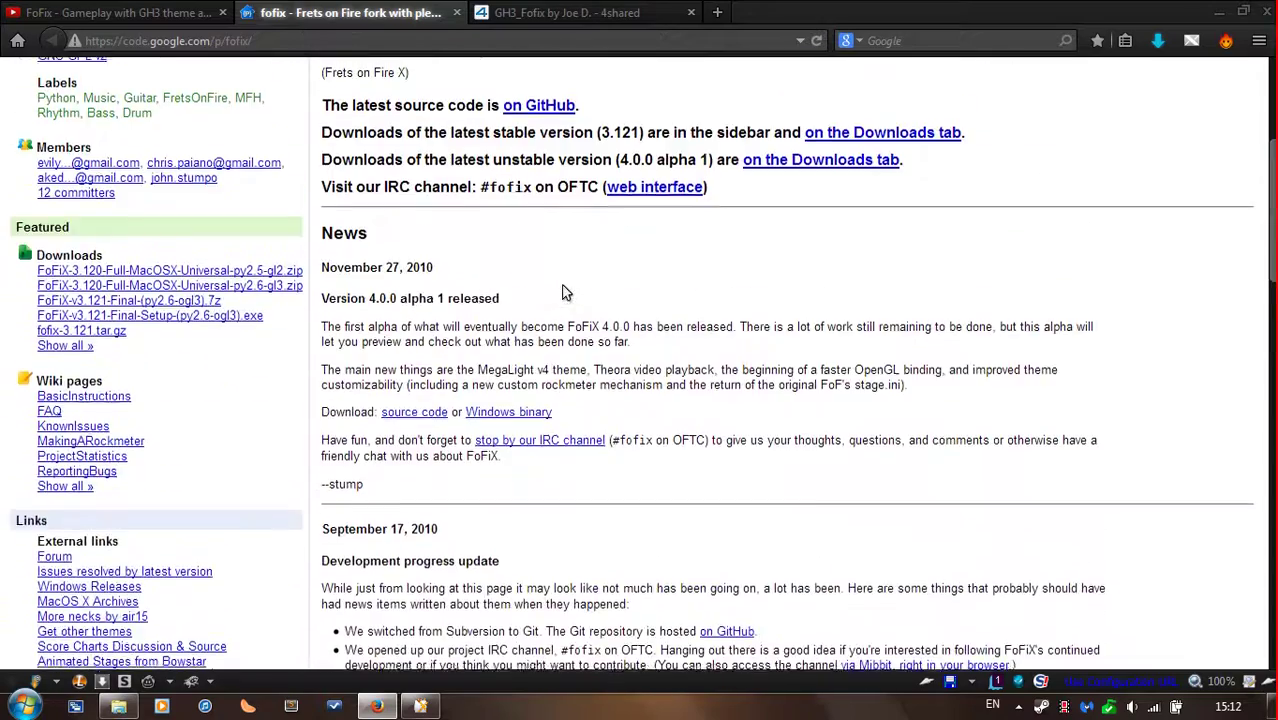
pyautogui.scroll(-5, 540, 289)
pyautogui.scroll(-4, 518, 448)
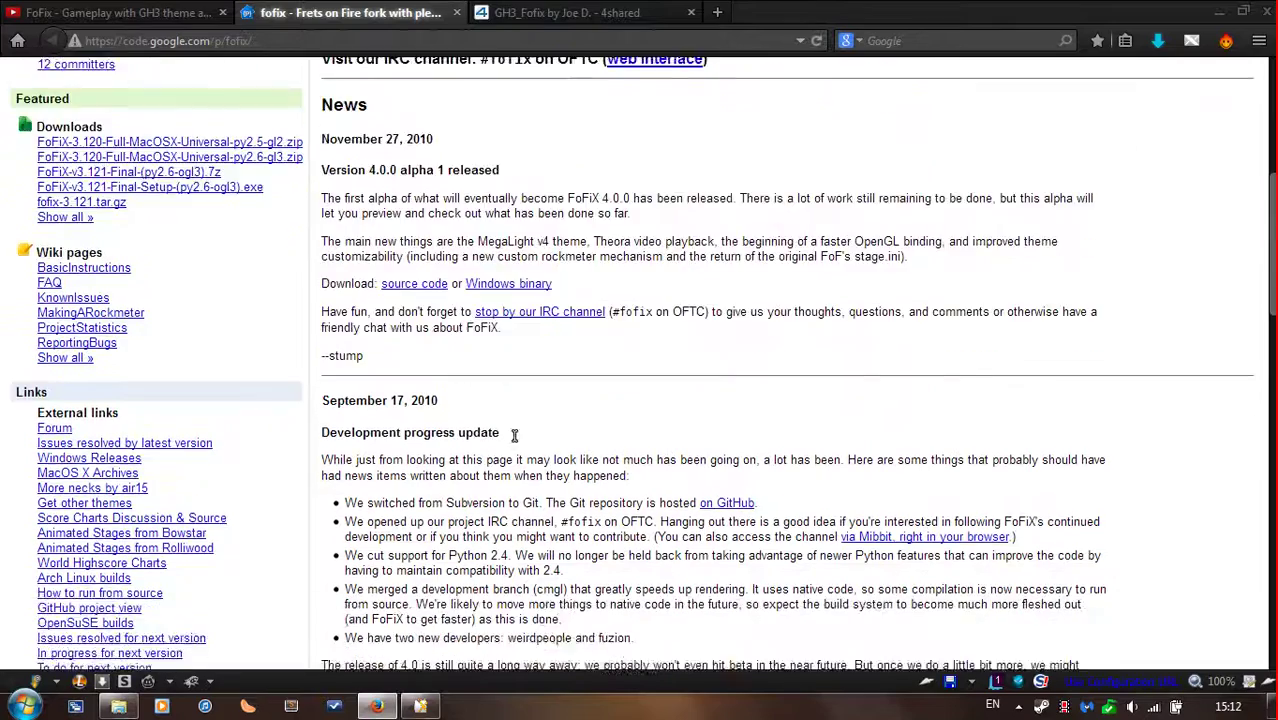
pyautogui.scroll(8, 500, 420)
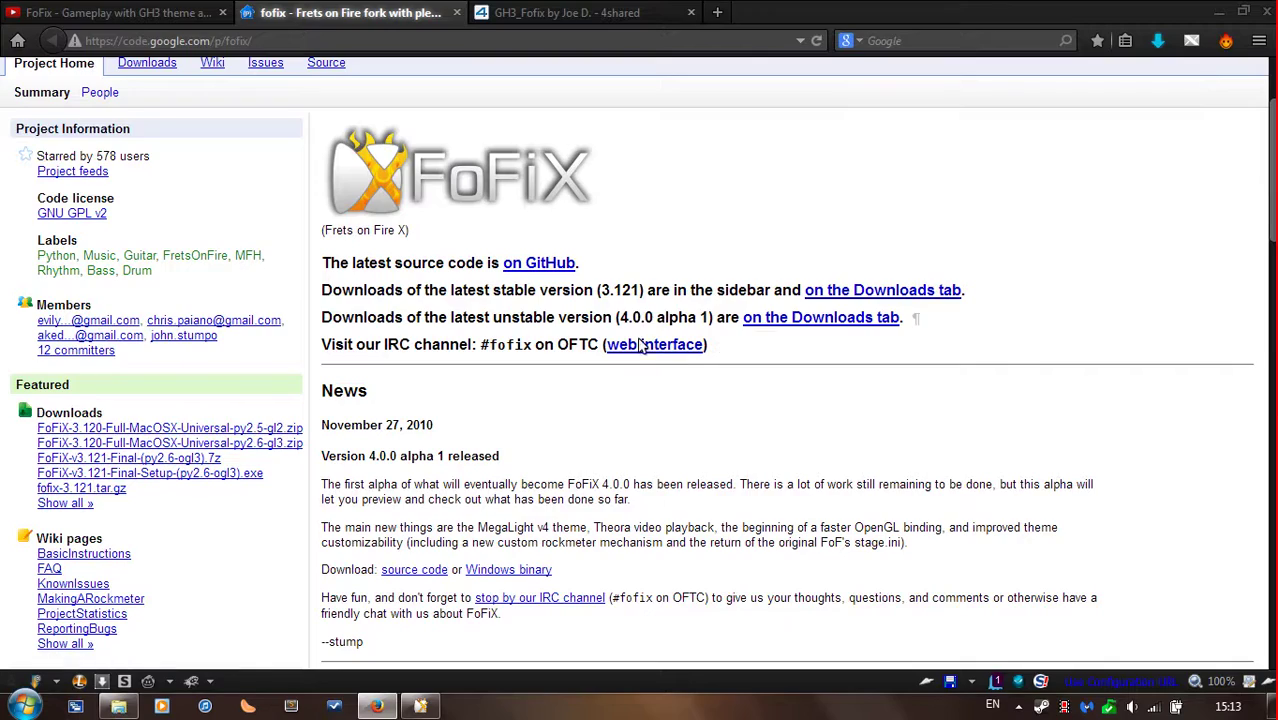
pyautogui.scroll(1, 633, 308)
pyautogui.scroll(-4, 551, 448)
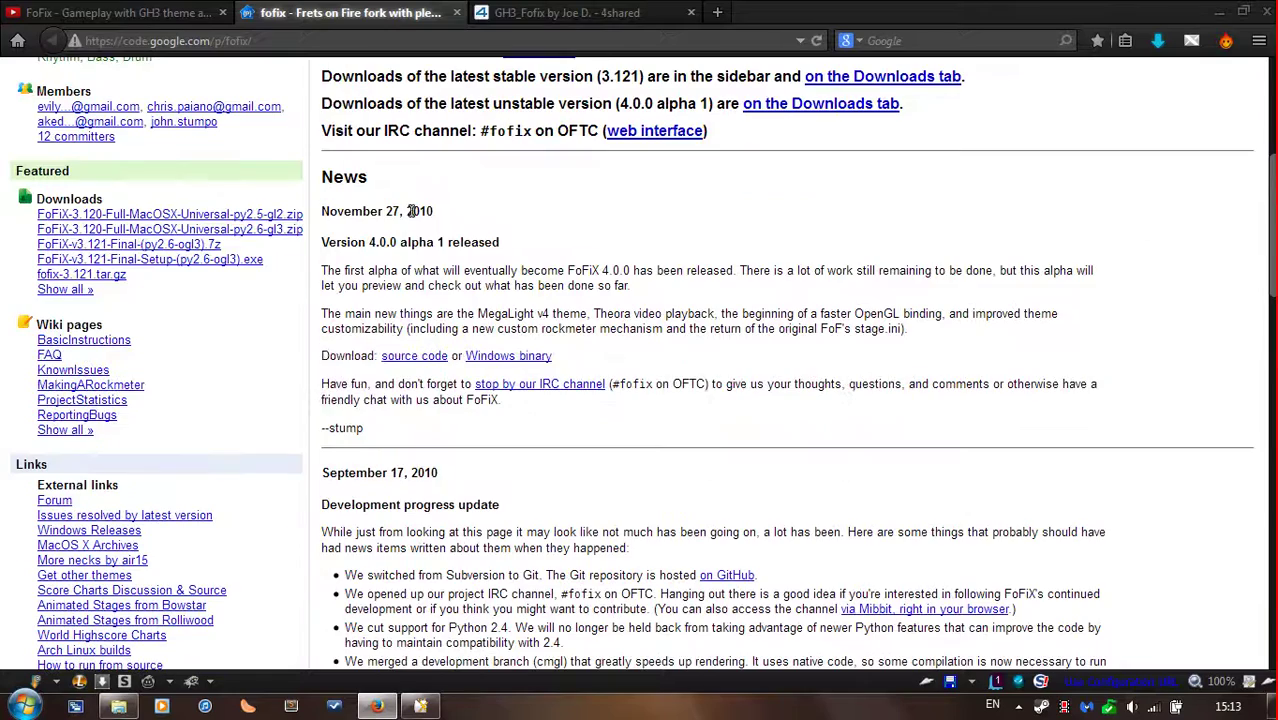
pyautogui.moveTo(600, 270); pyautogui.dragTo(628, 285)
pyautogui.scroll(5, 640, 300)
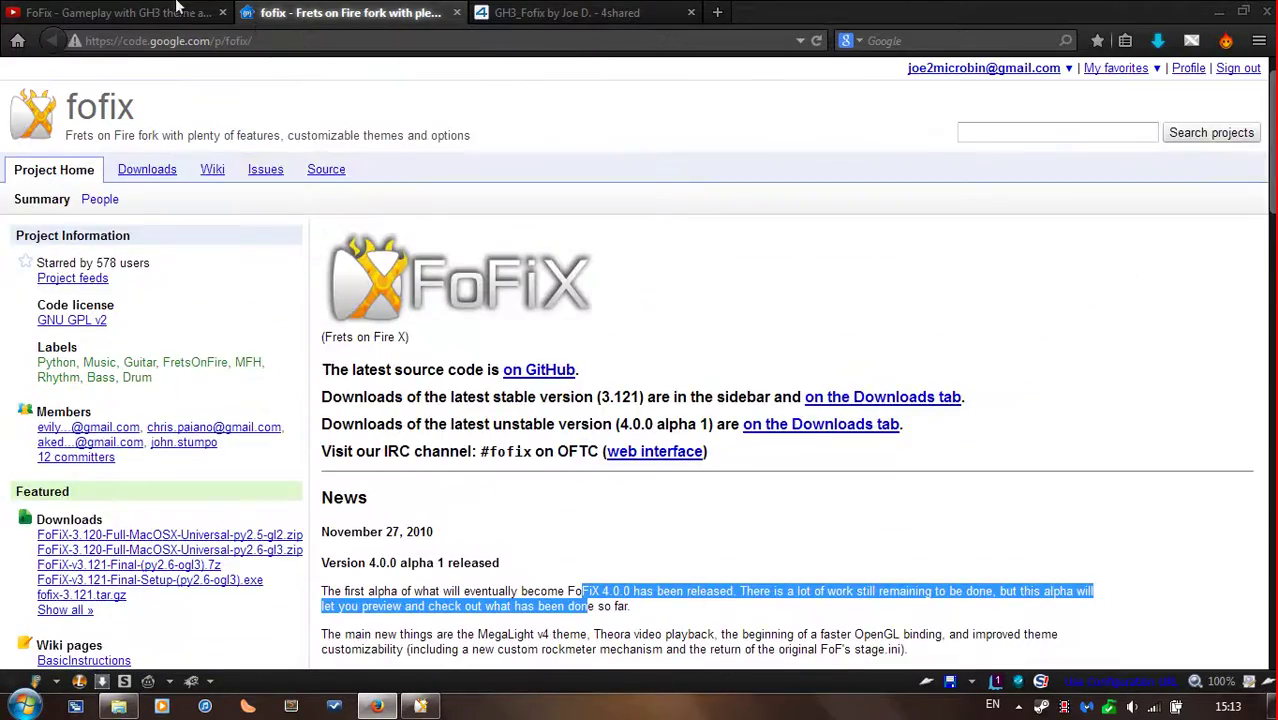
# Check the FoFix GH3 video's description links, then show the GH3_Fofix 4shared folder
pyautogui.click(115, 12)
pyautogui.click(327, 12)
pyautogui.click(115, 12)
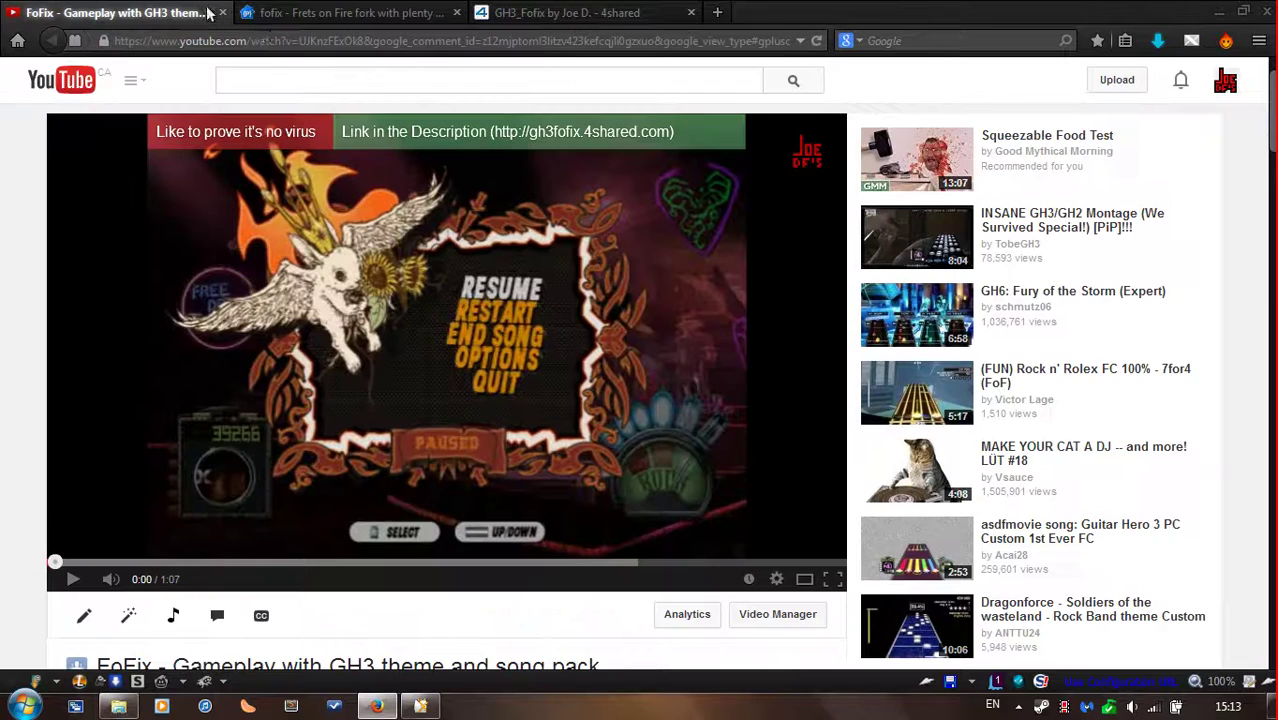
pyautogui.scroll(-6, 474, 167)
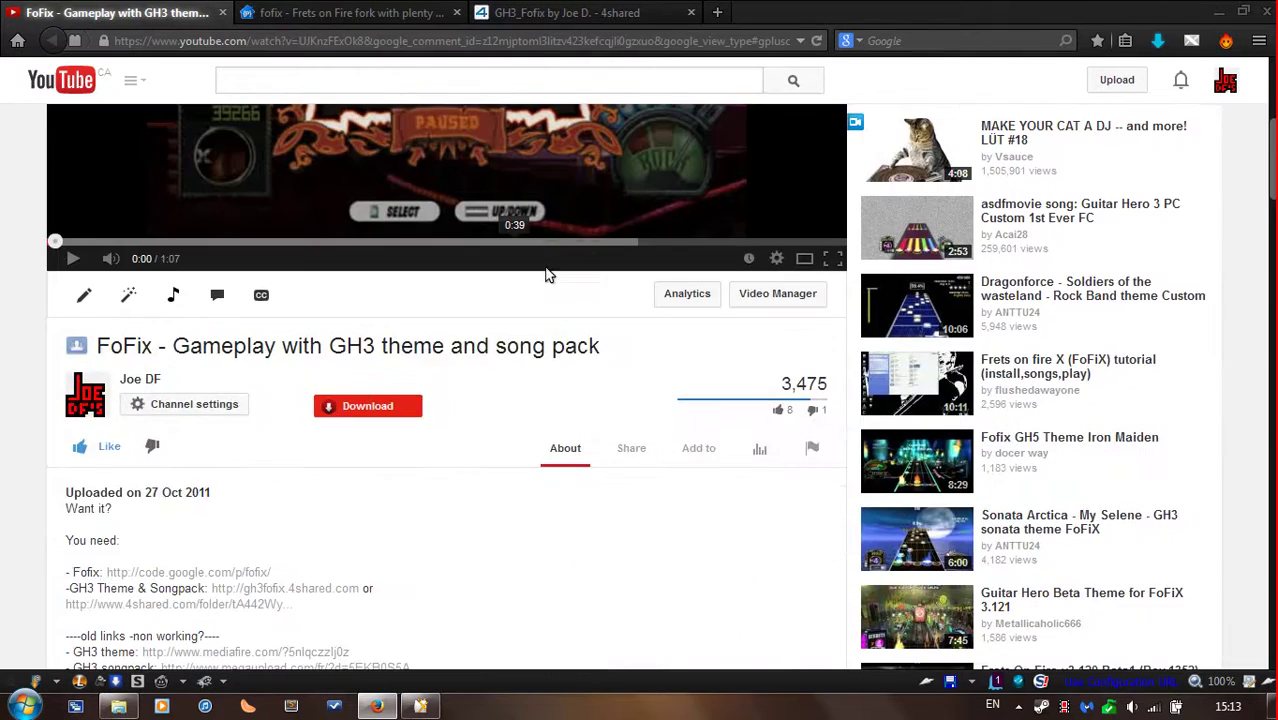
pyautogui.click(600, 12)
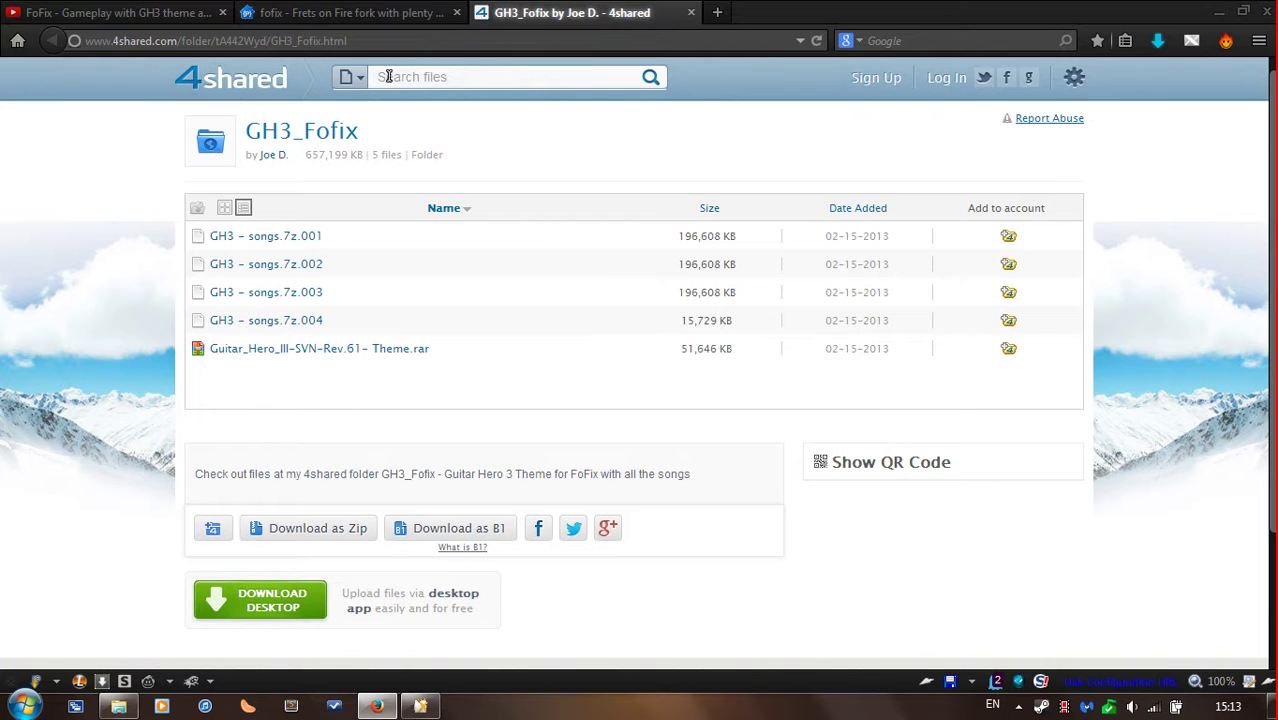
pyautogui.click(125, 12)
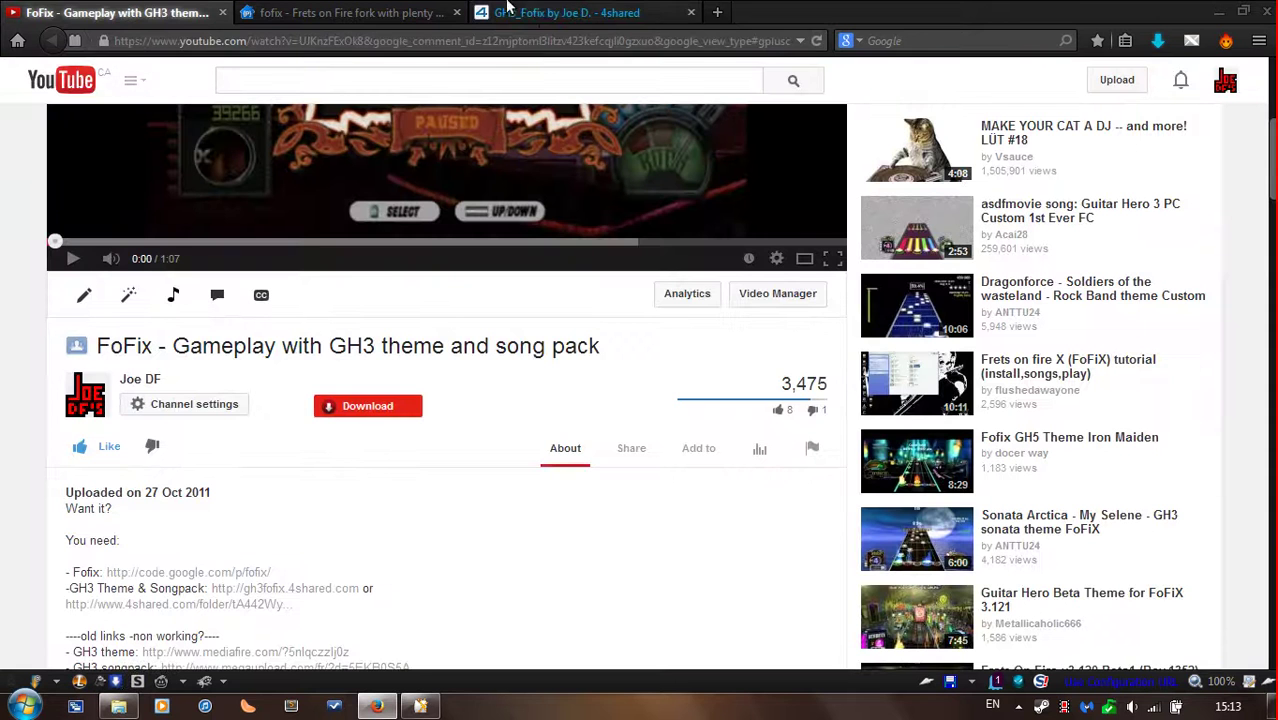
pyautogui.scroll(-3, 243, 462)
pyautogui.scroll(-1, 243, 476)
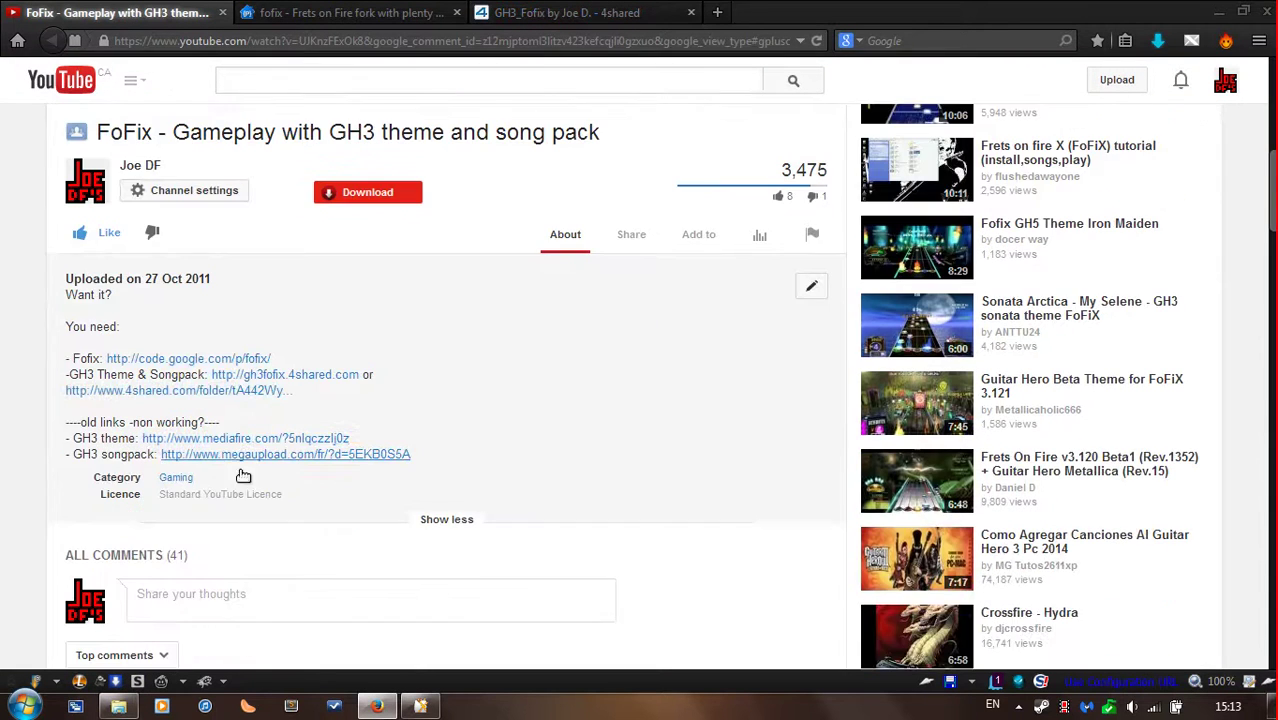
pyautogui.scroll(3, 397, 405)
pyautogui.click(600, 12)
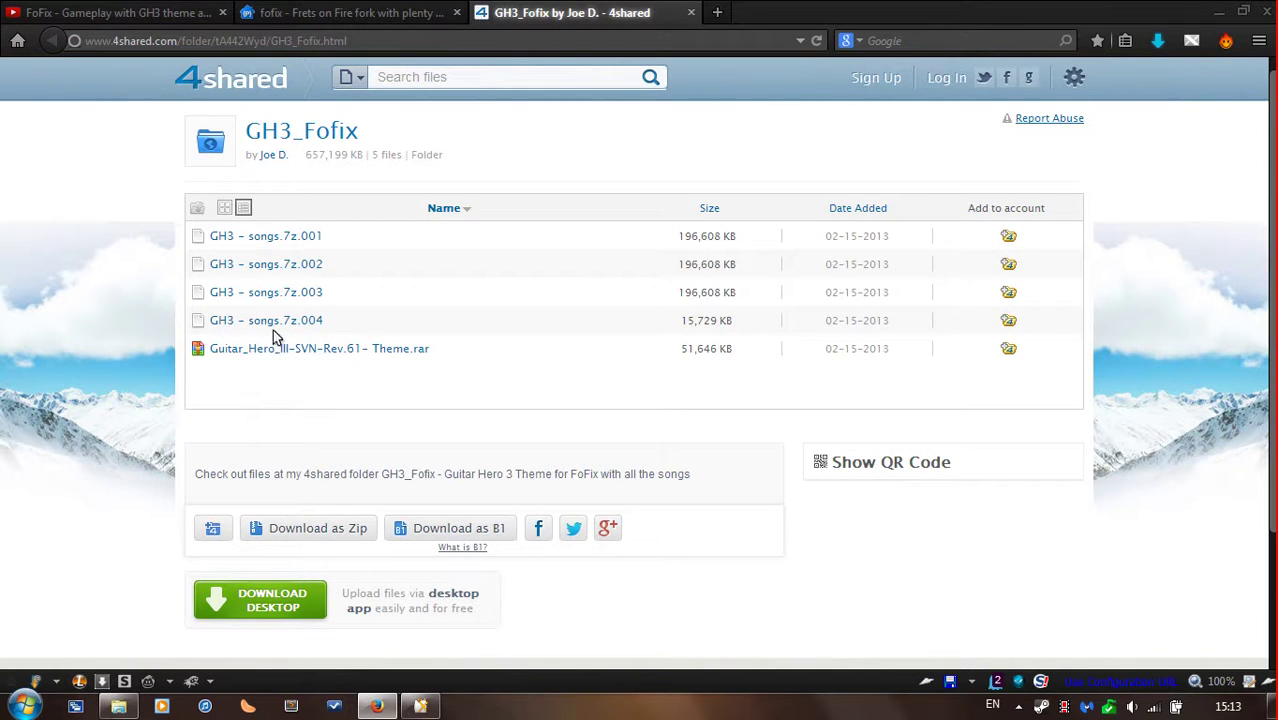
pyautogui.moveTo(330, 384); pyautogui.dragTo(289, 377)
pyautogui.click(463, 373)
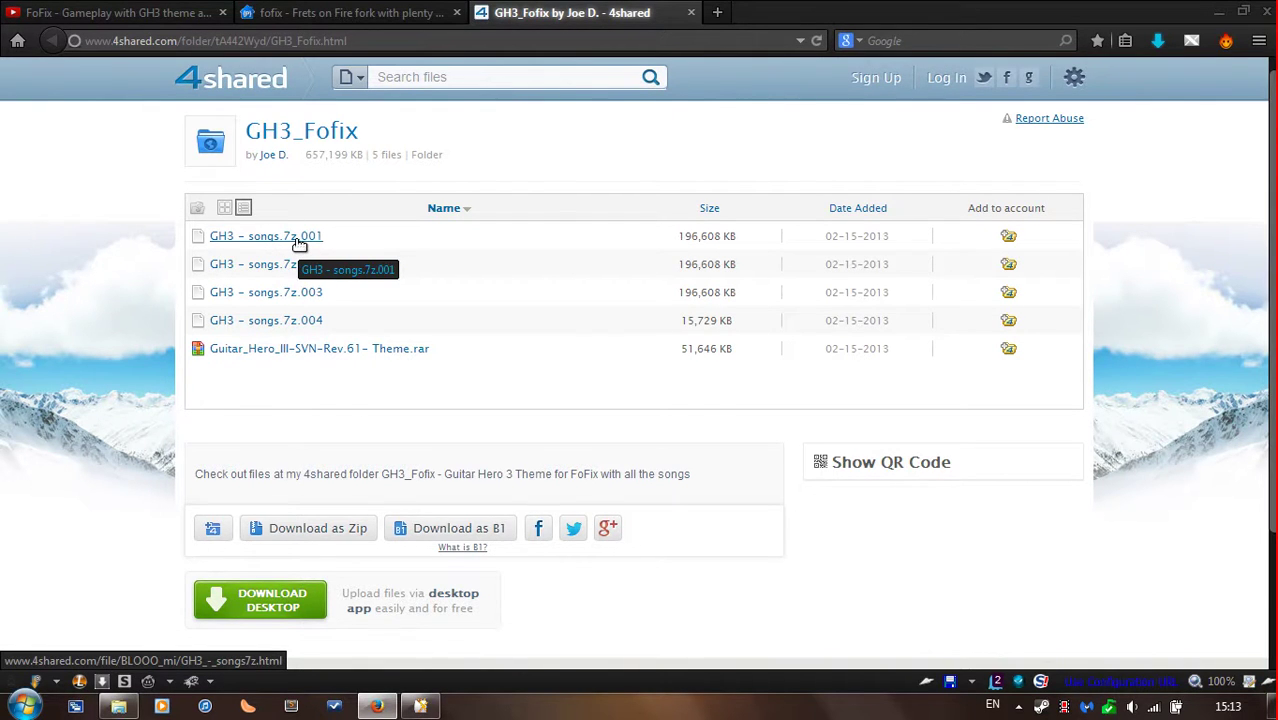
# In a smaller Explorer window, open Téléchargements\GuitarHero-alternative and select the Guitar_Hero_III-SVN-Rev.61- Theme.rar
pyautogui.click(118, 706)
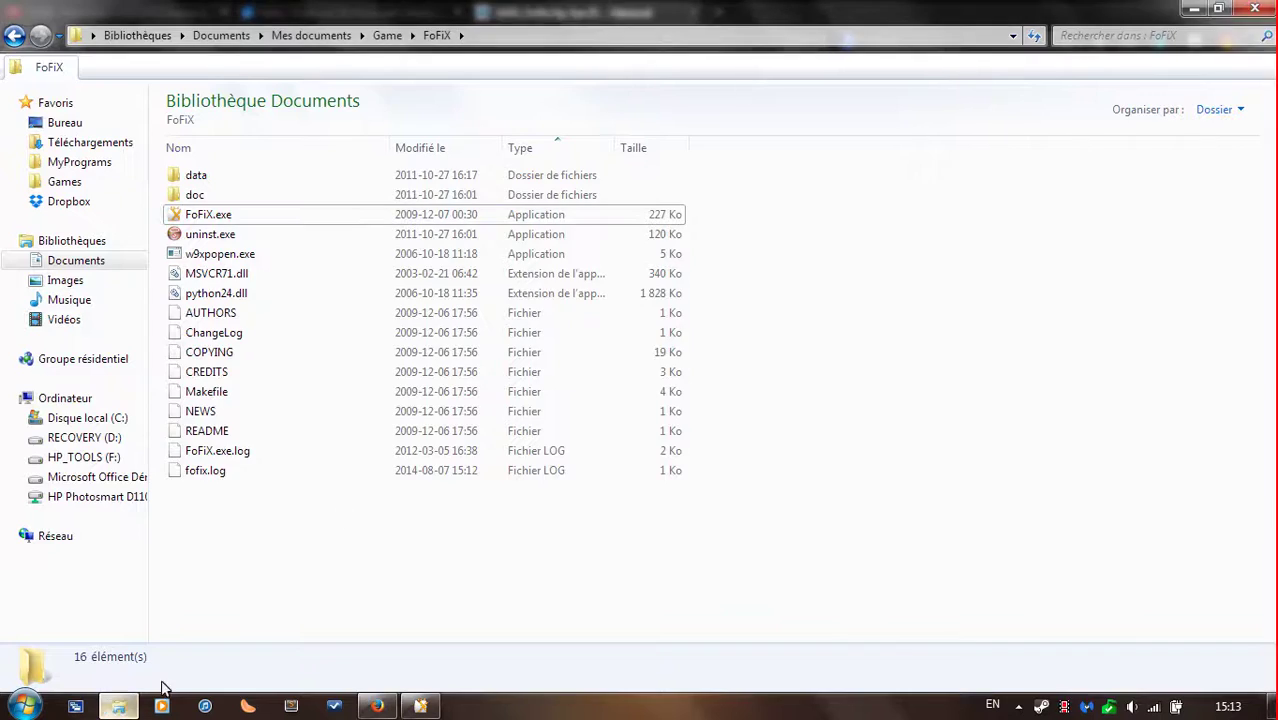
pyautogui.moveTo(600, 10); pyautogui.dragTo(755, 127)
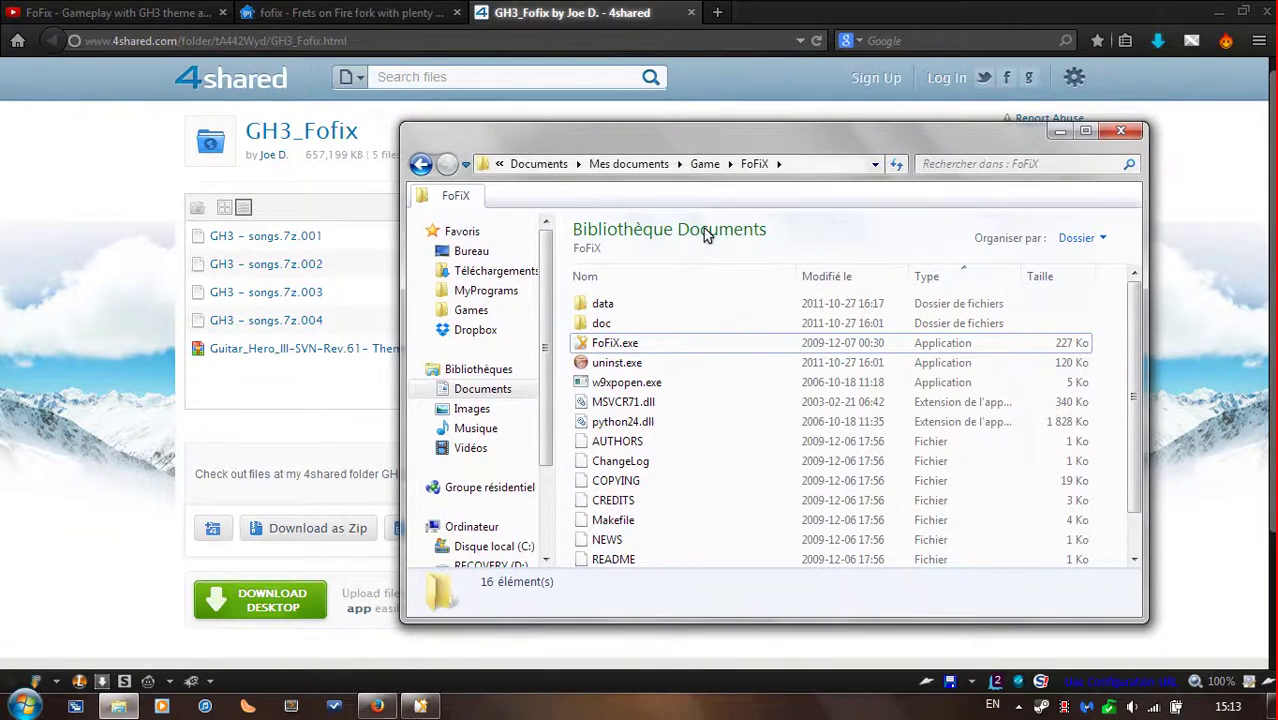
pyautogui.click(505, 272)
pyautogui.doubleClick(620, 331)
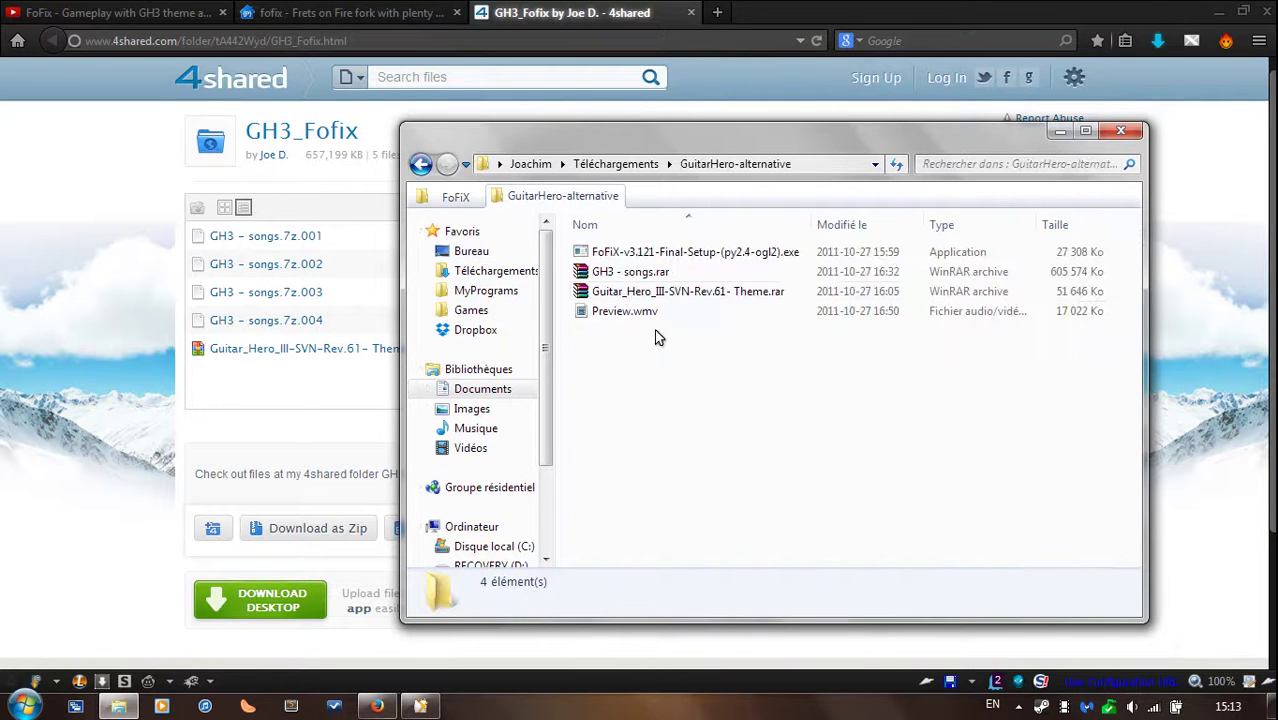
pyautogui.click(752, 291)
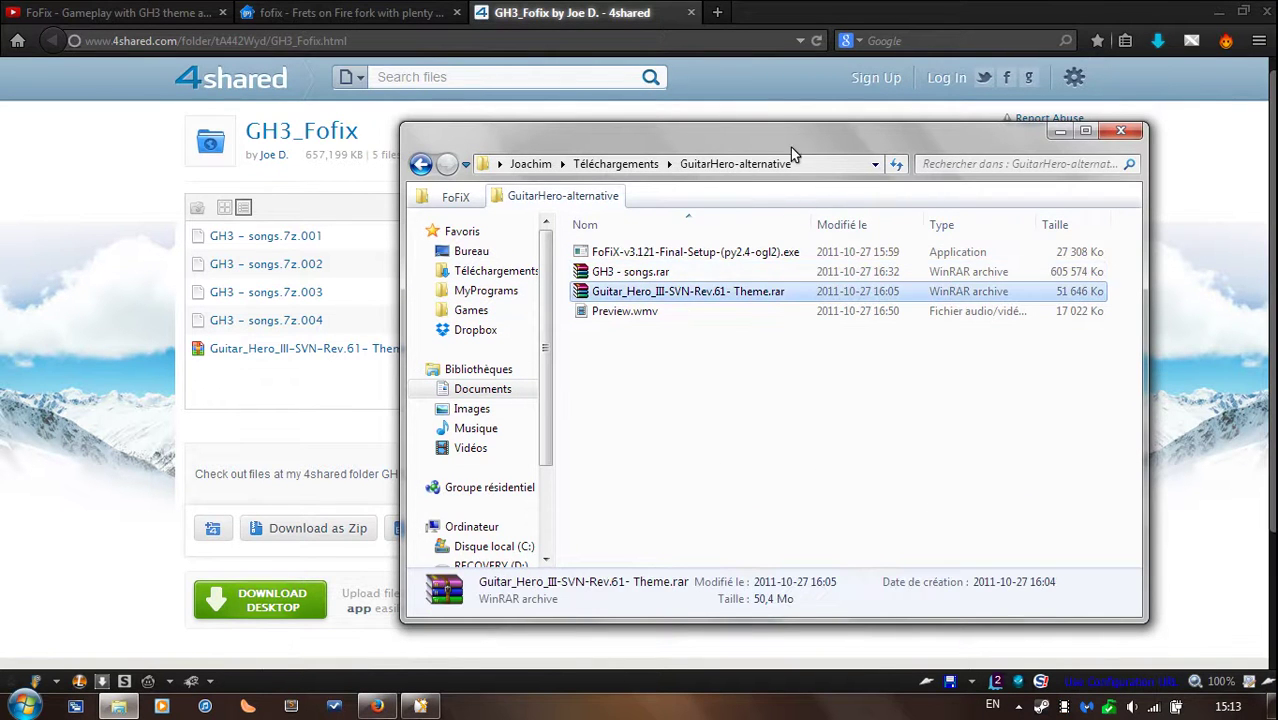
# Reposition the folder window to compare its files with the 4shared list
pyautogui.moveTo(790, 147); pyautogui.dragTo(755, 159)
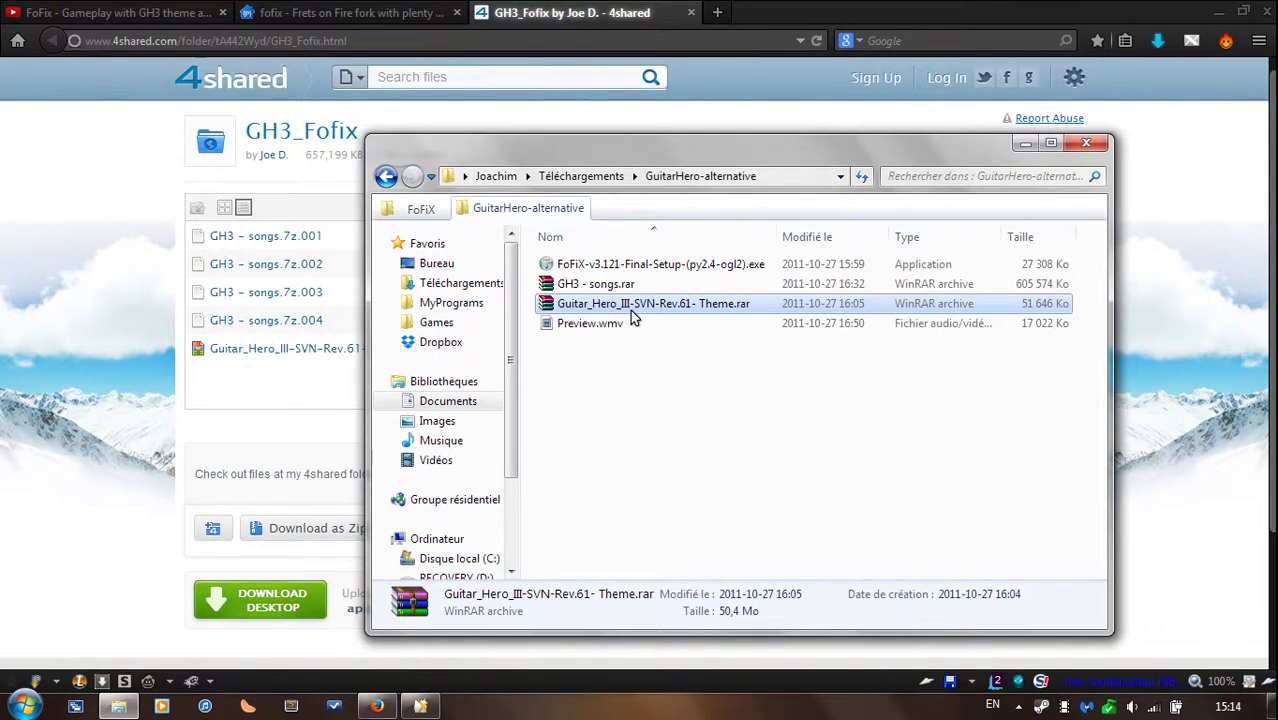
pyautogui.moveTo(485, 152); pyautogui.dragTo(710, 157)
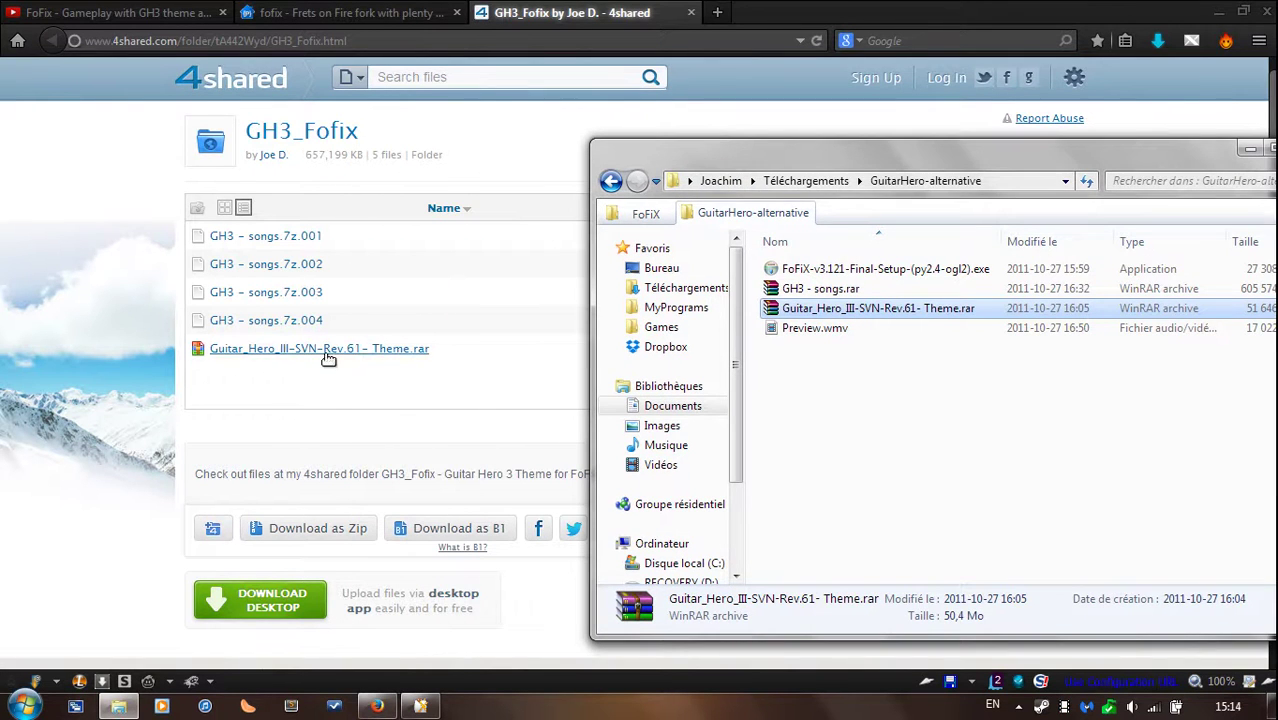
pyautogui.moveTo(1000, 150); pyautogui.dragTo(682, 188)
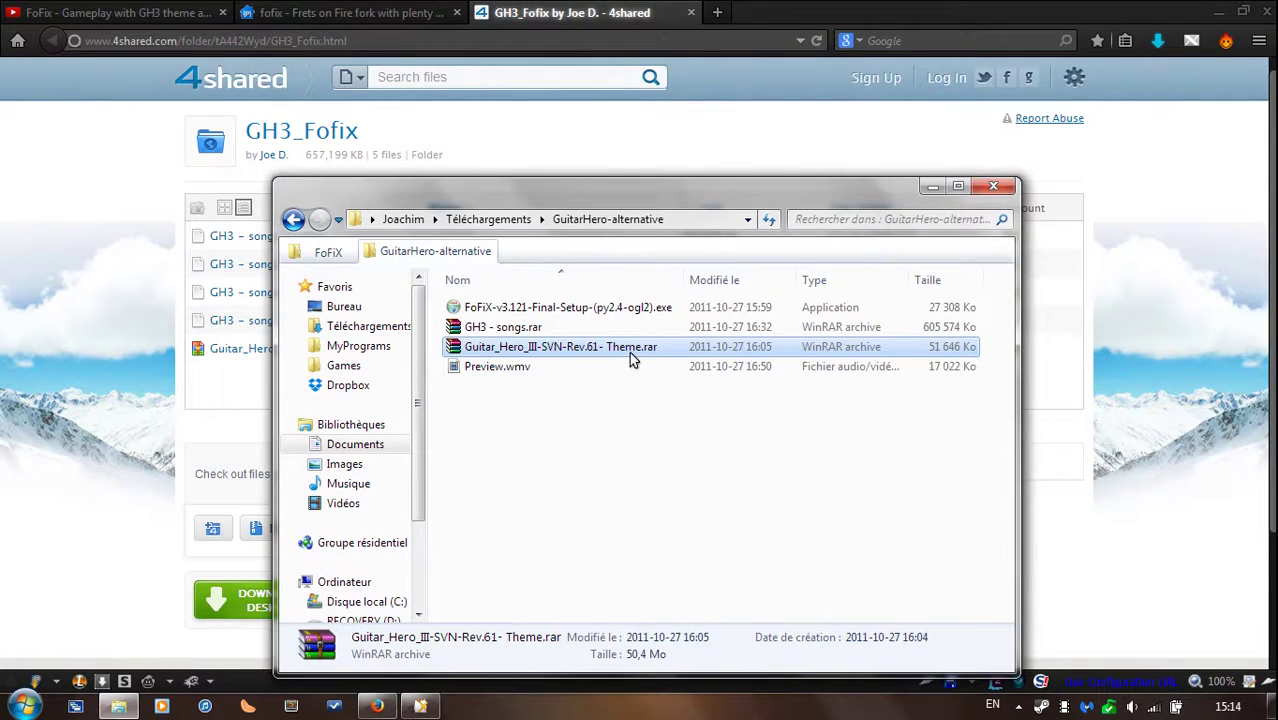
# Extract the theme .rar with 7-Zip into a 'Guitar_Hero_III-SVN-Rev.61- Theme' folder
pyautogui.rightClick(623, 406)
pyautogui.moveTo(760, 203)
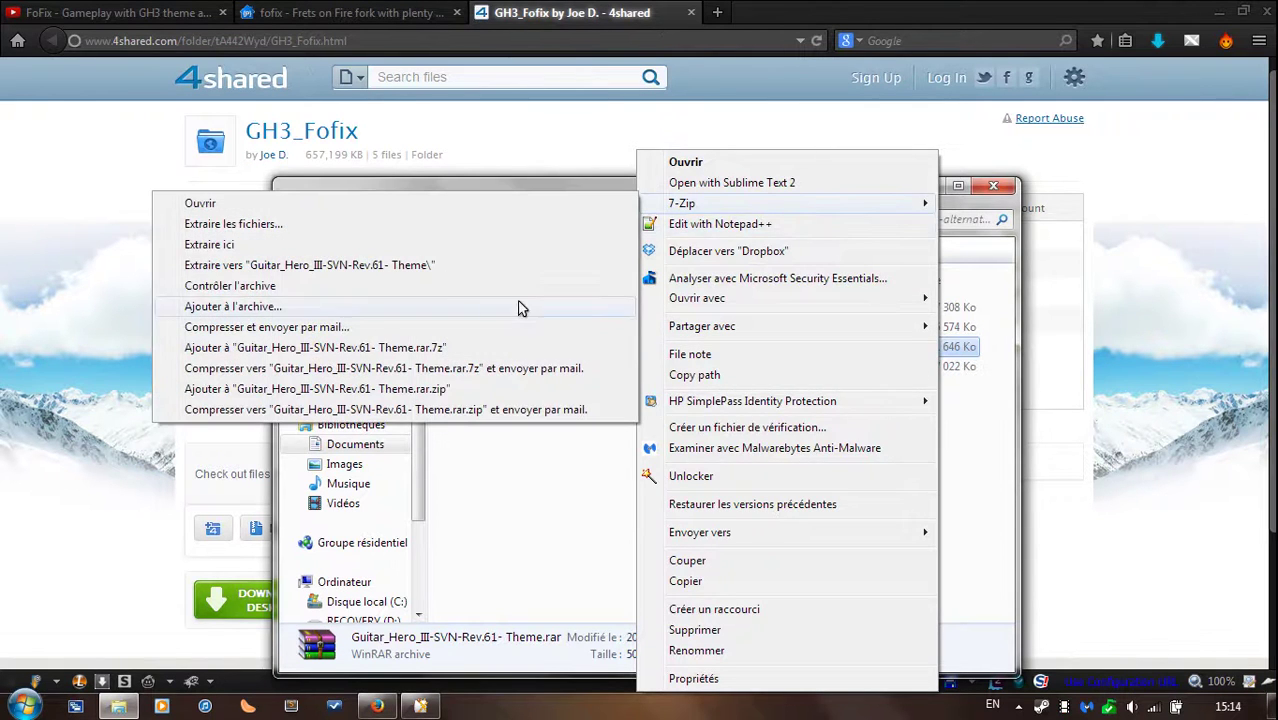
pyautogui.click(430, 268)
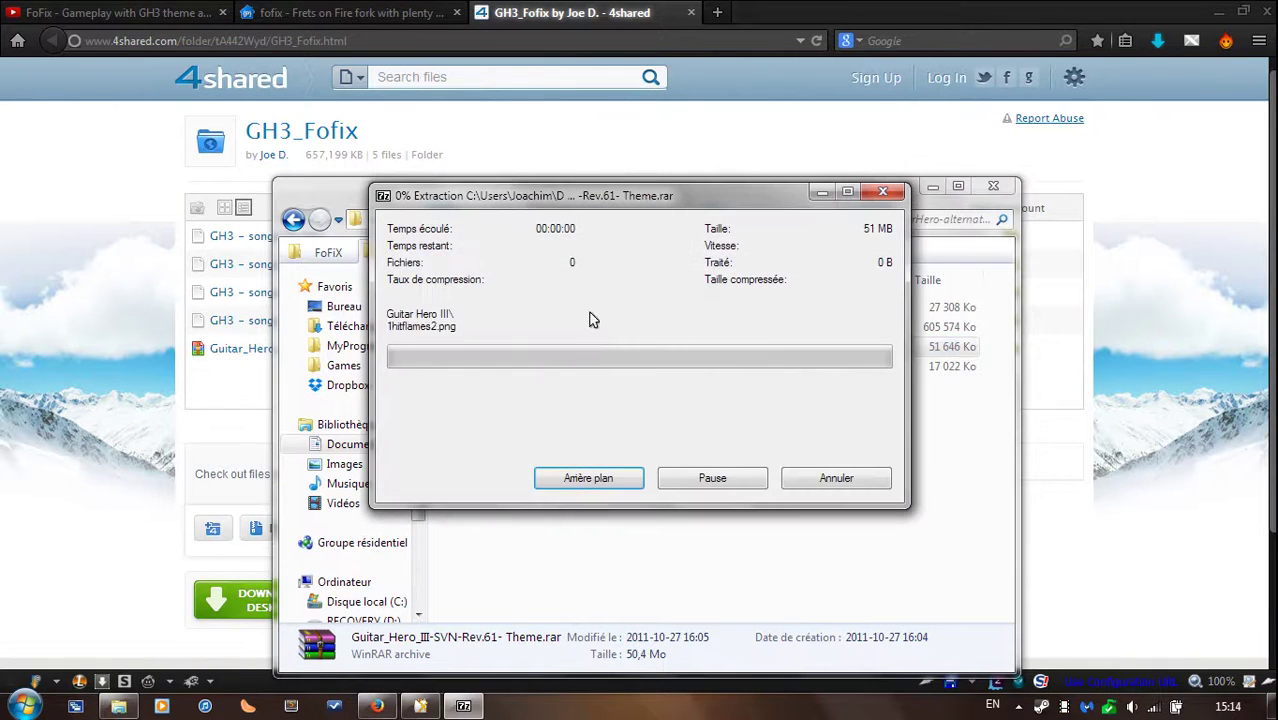
pyautogui.moveTo(693, 196); pyautogui.dragTo(500, 139)
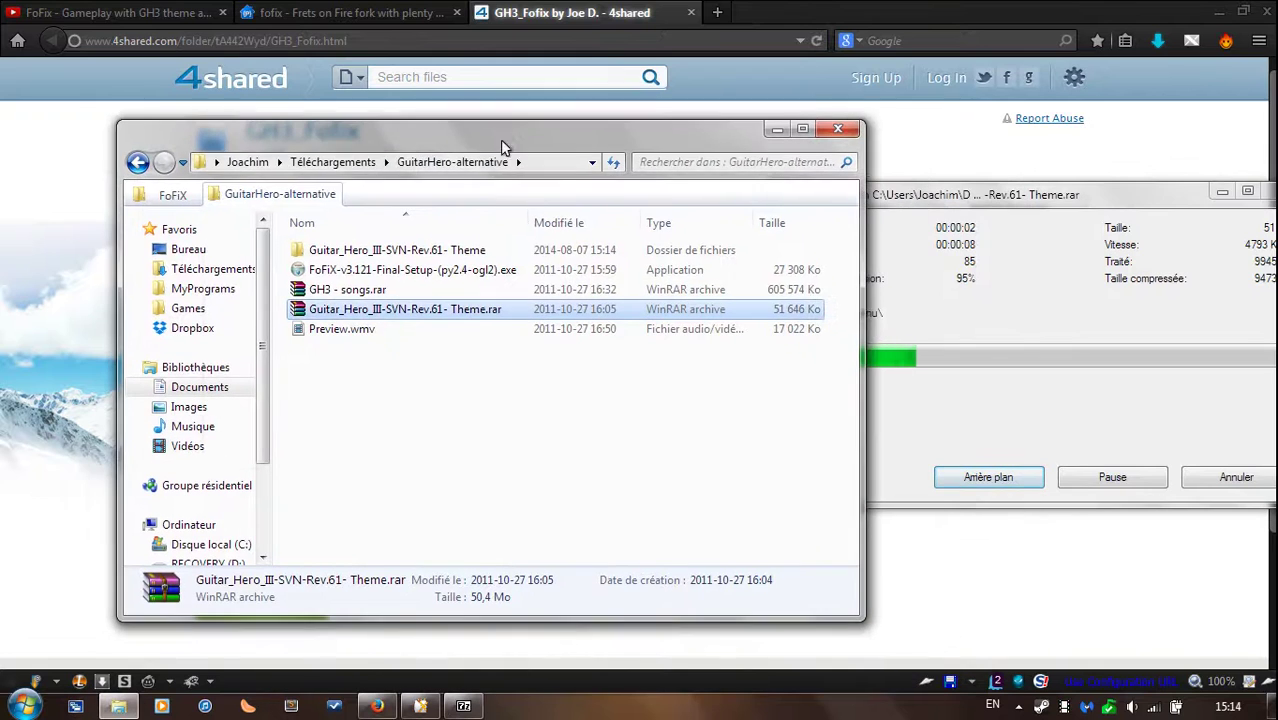
# Open the extracted theme folder, check the Guitar Hero III subfolder, and copy it
pyautogui.click(437, 253)
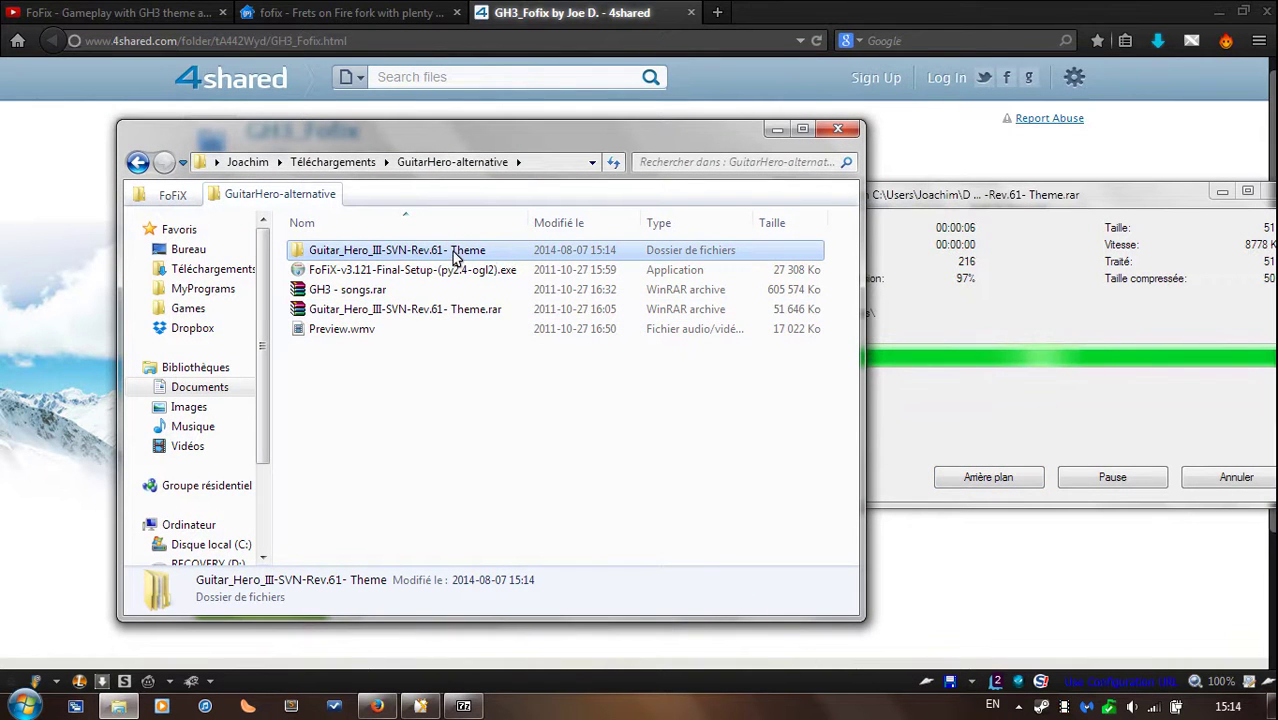
pyautogui.doubleClick(448, 252)
pyautogui.doubleClick(346, 250)
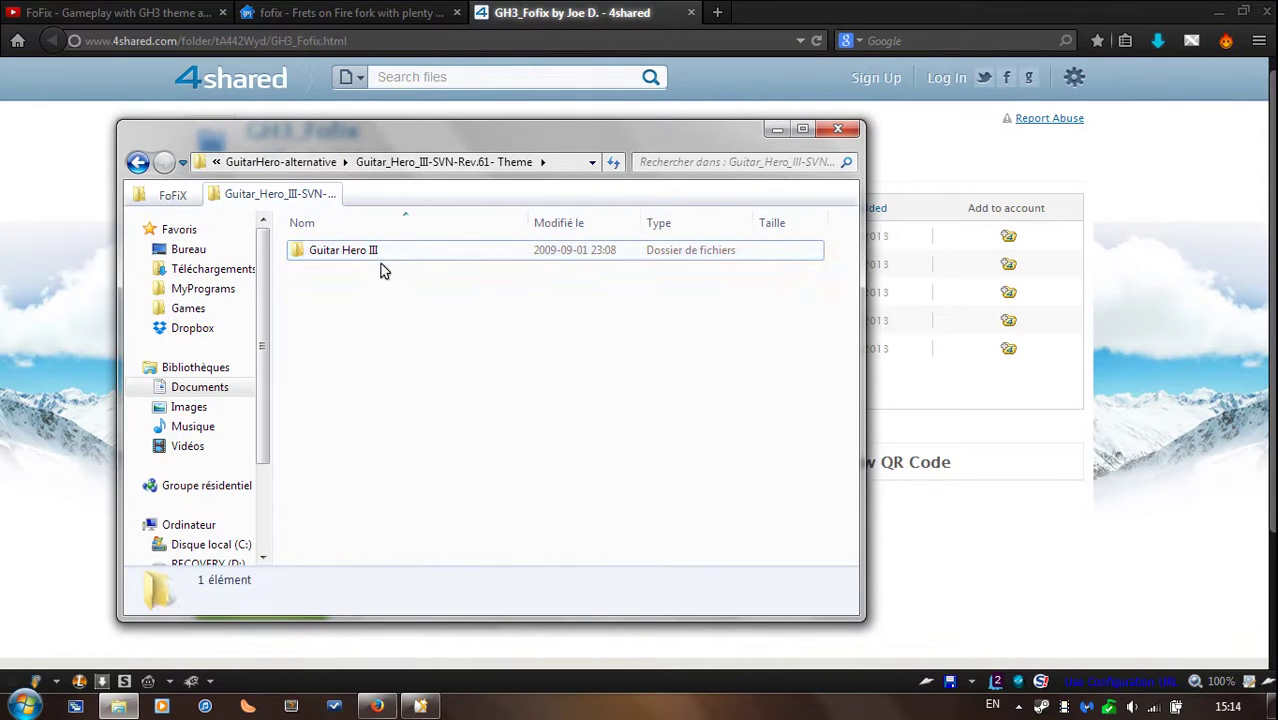
pyautogui.doubleClick(372, 254)
pyautogui.press('BackSpace')
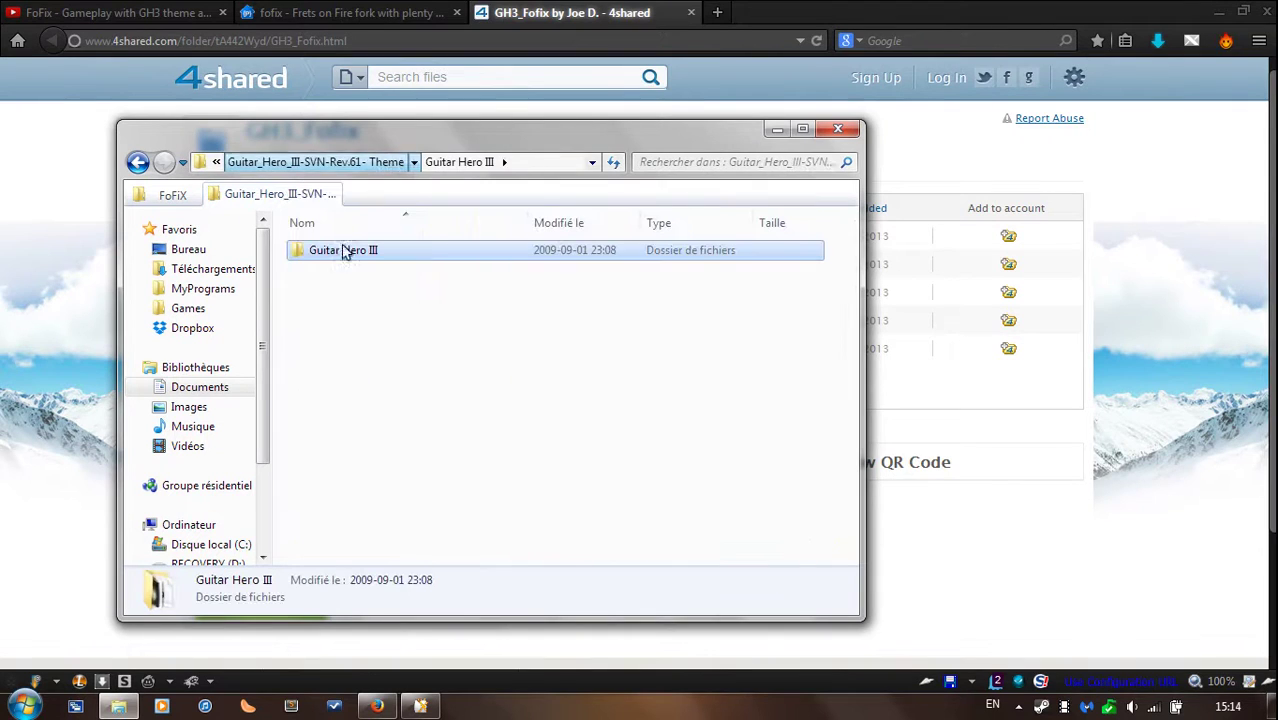
pyautogui.rightClick(372, 258)
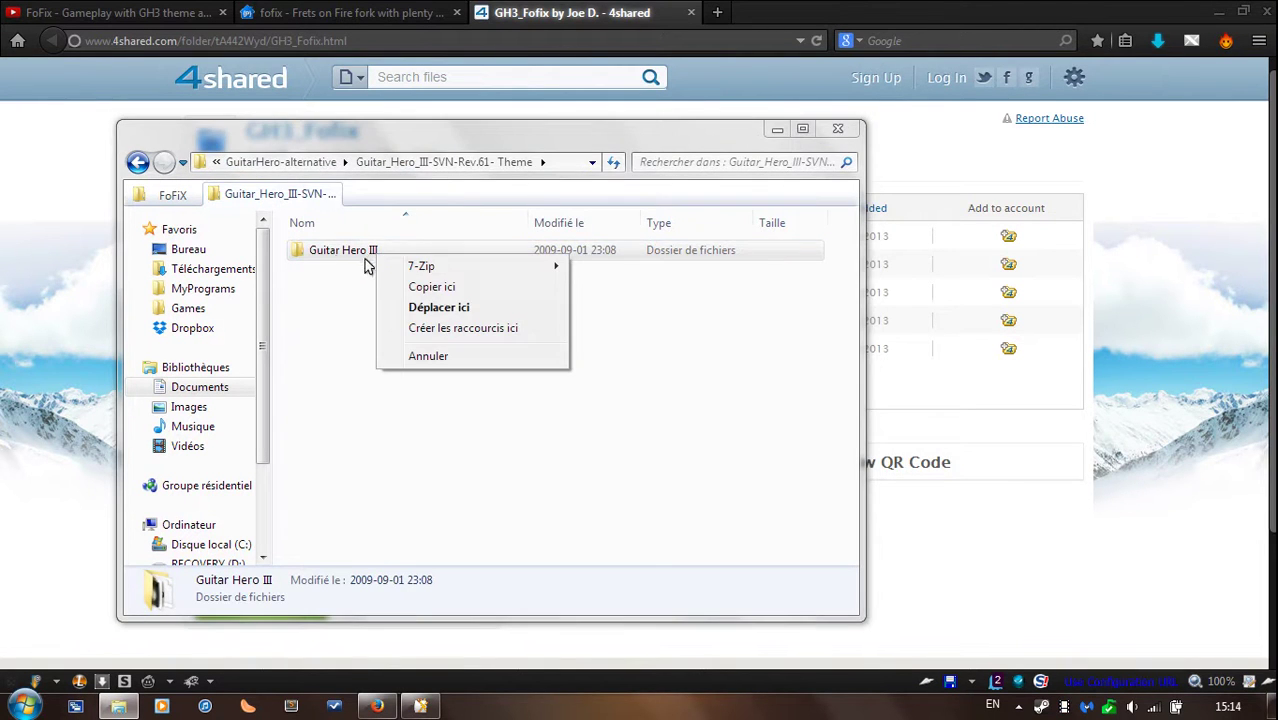
pyautogui.click(333, 257)
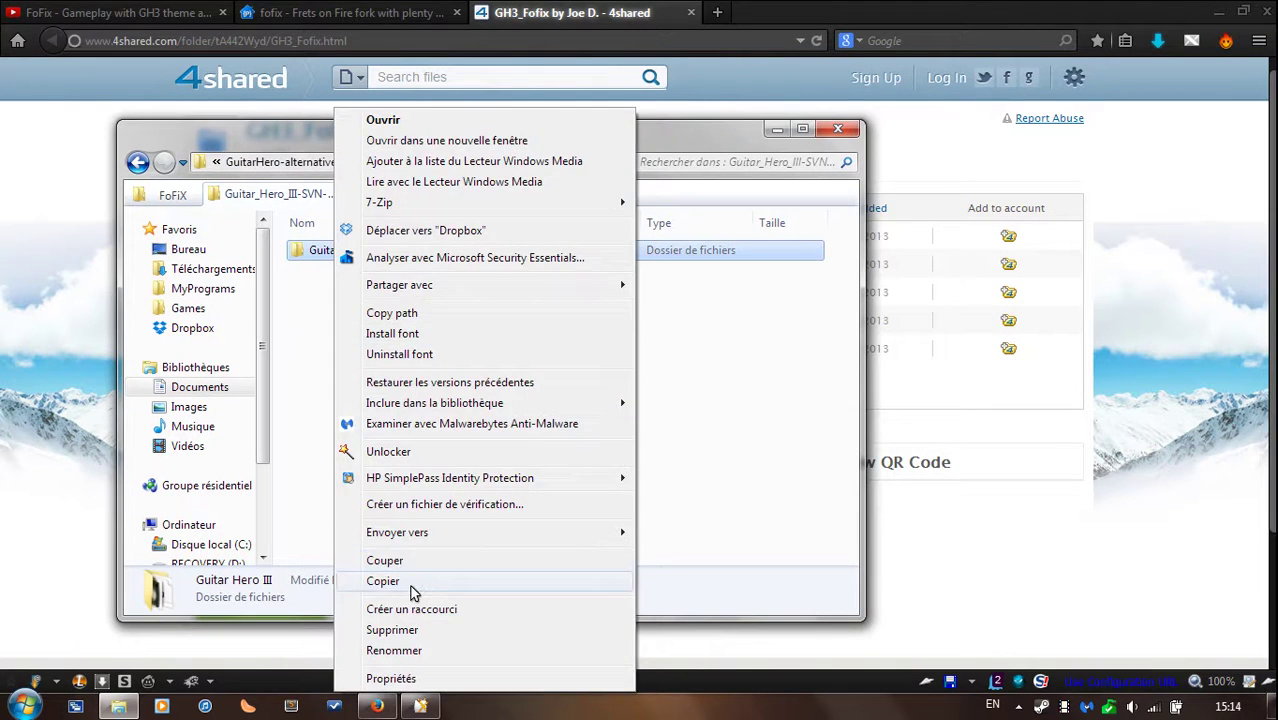
pyautogui.click(351, 297)
# Maximize the FoFiX game folder window and open data\themes, listing eight existing themes
pyautogui.click(173, 195)
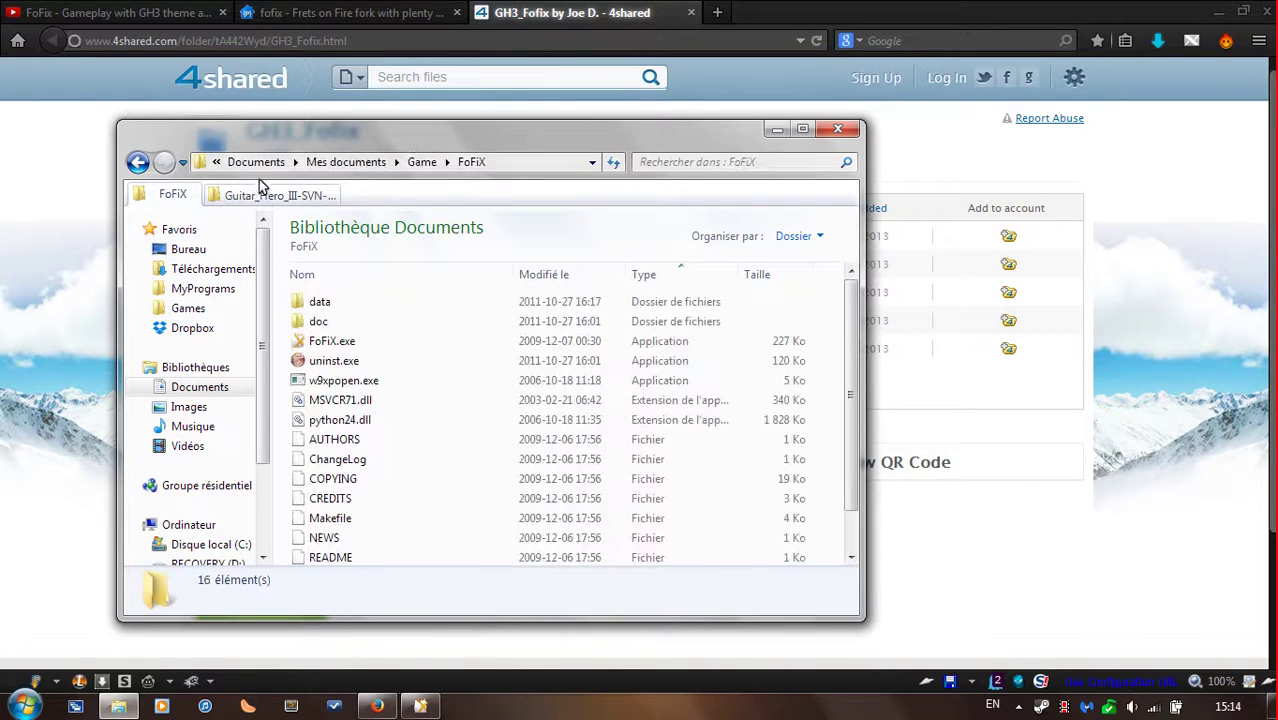
pyautogui.click(531, 162)
pyautogui.click(533, 162)
pyautogui.click(804, 131)
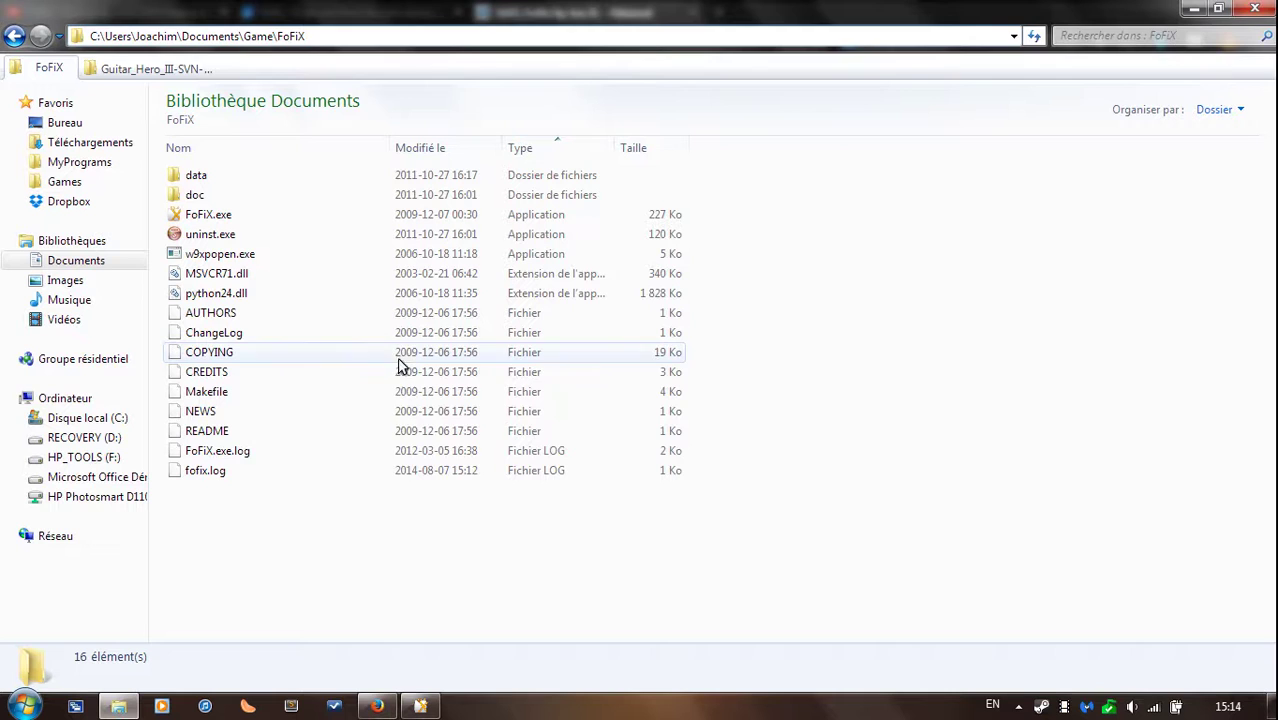
pyautogui.click(338, 552)
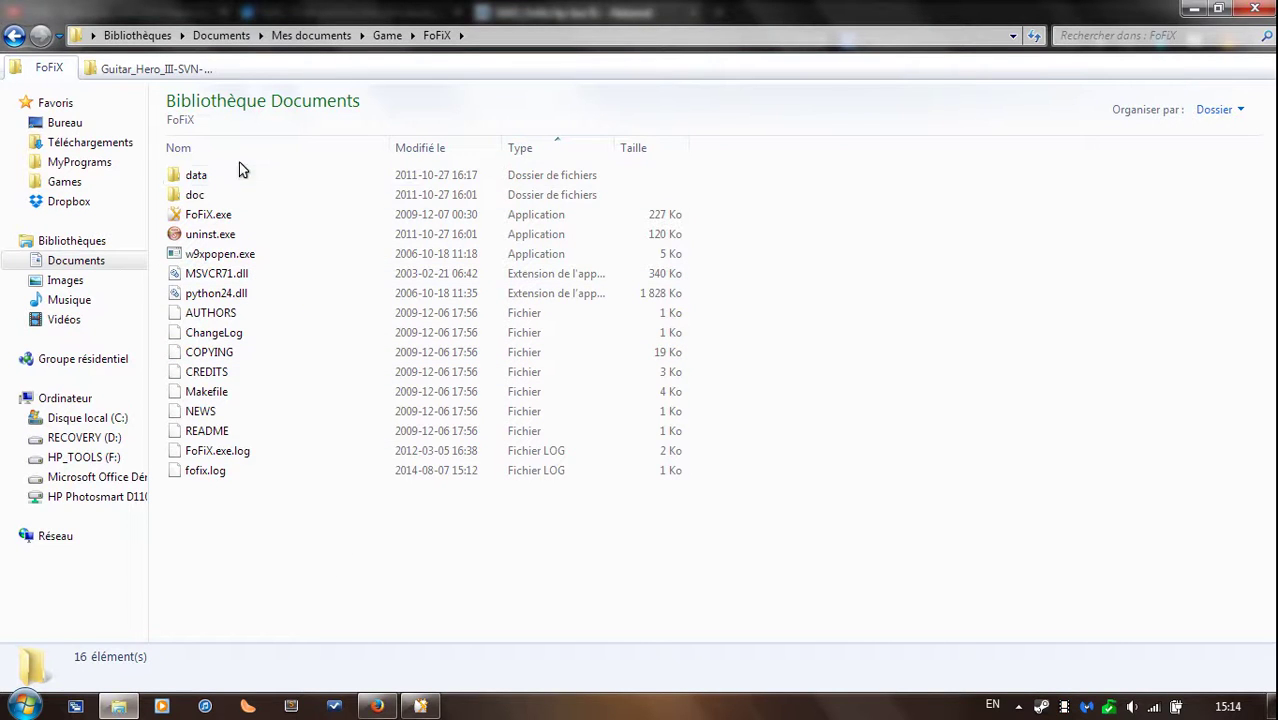
pyautogui.doubleClick(200, 176)
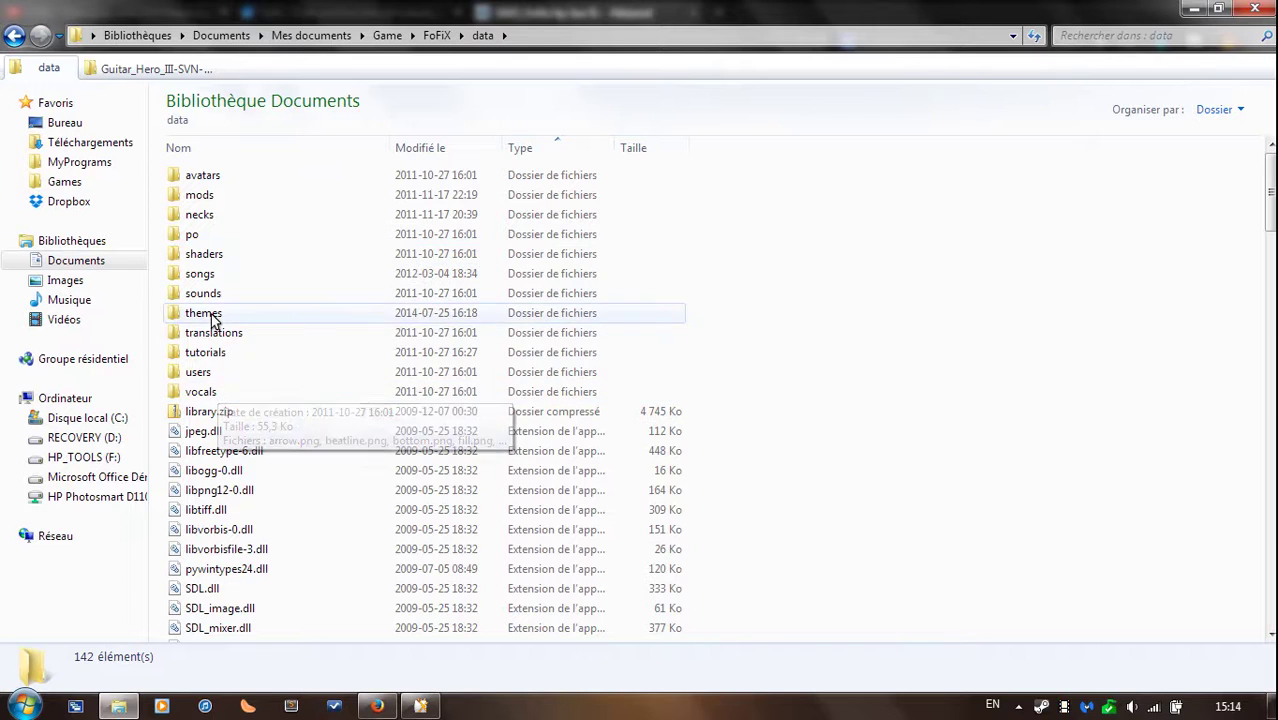
pyautogui.doubleClick(211, 314)
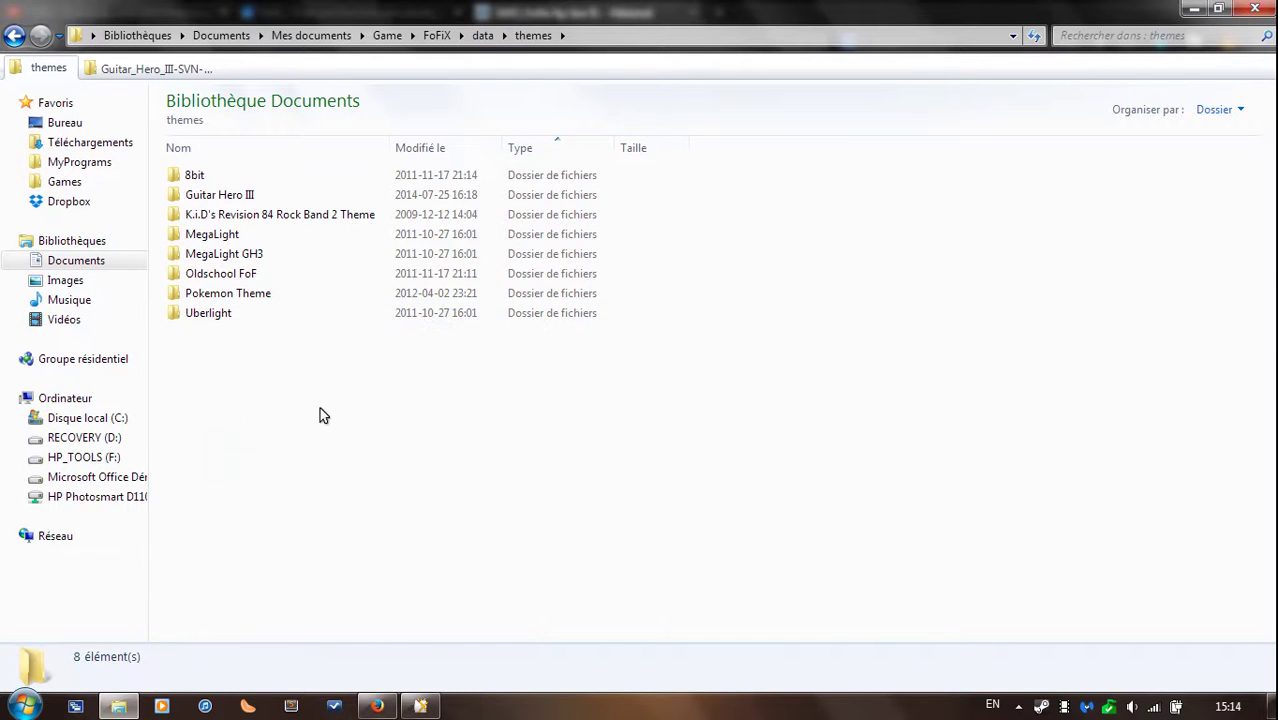
# Paste the Guitar Hero III theme into themes, merging folders and replacing all existing files
pyautogui.rightClick(347, 398)
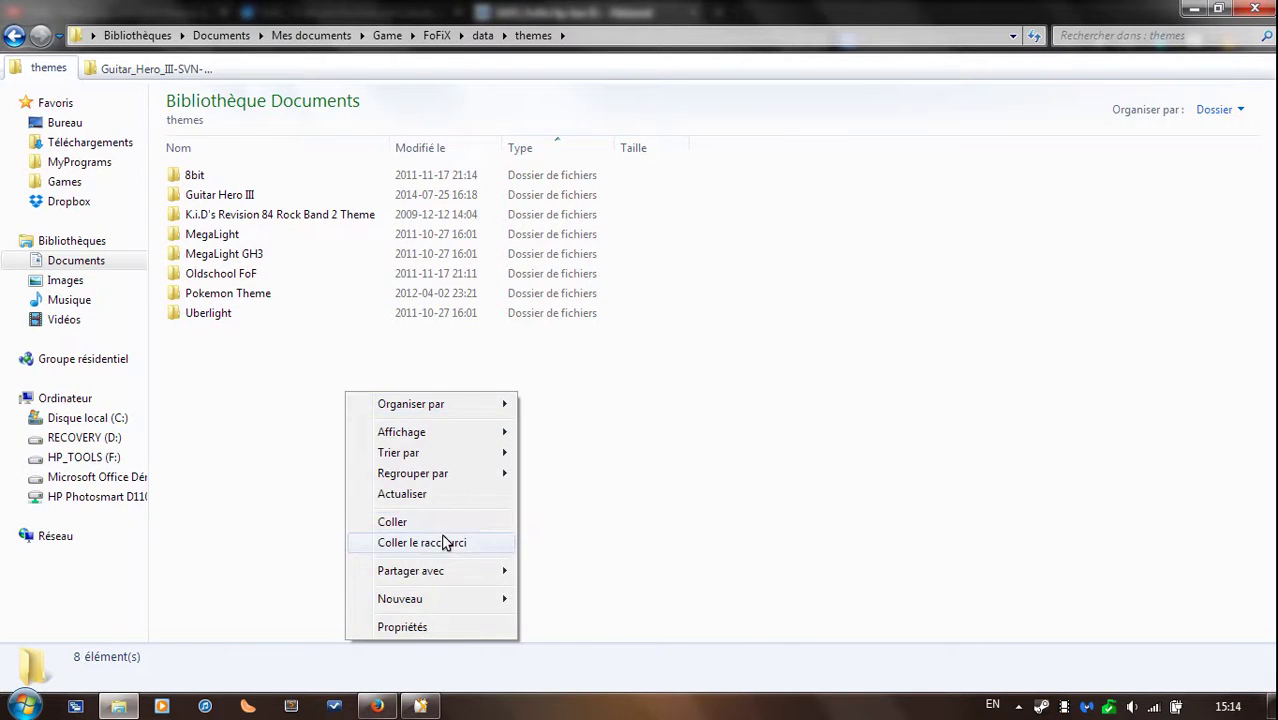
pyautogui.click(400, 522)
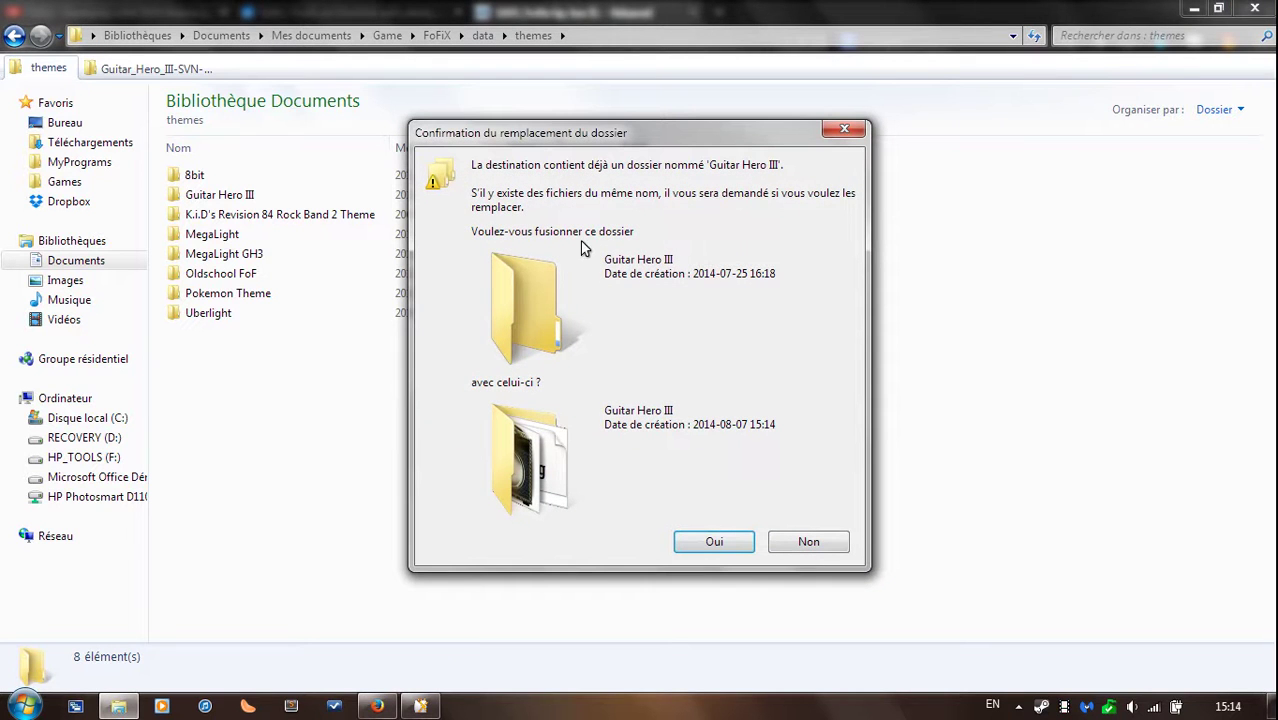
pyautogui.click(711, 543)
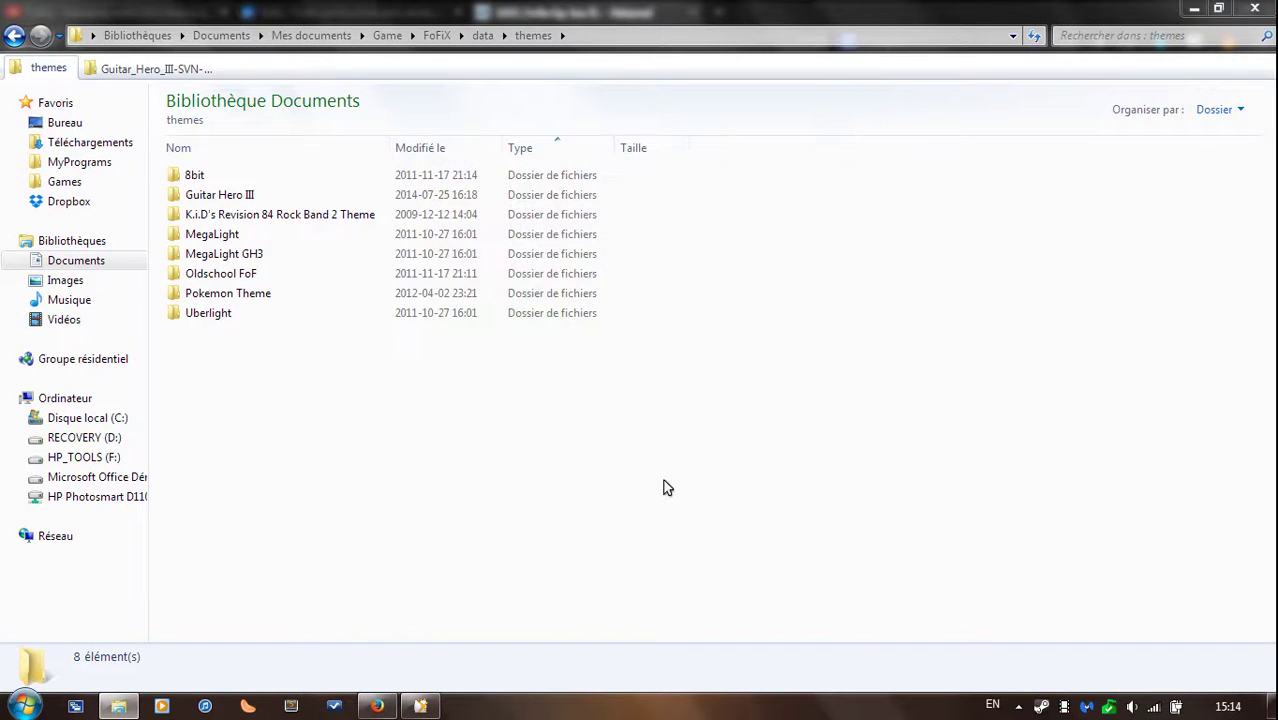
pyautogui.click(547, 580)
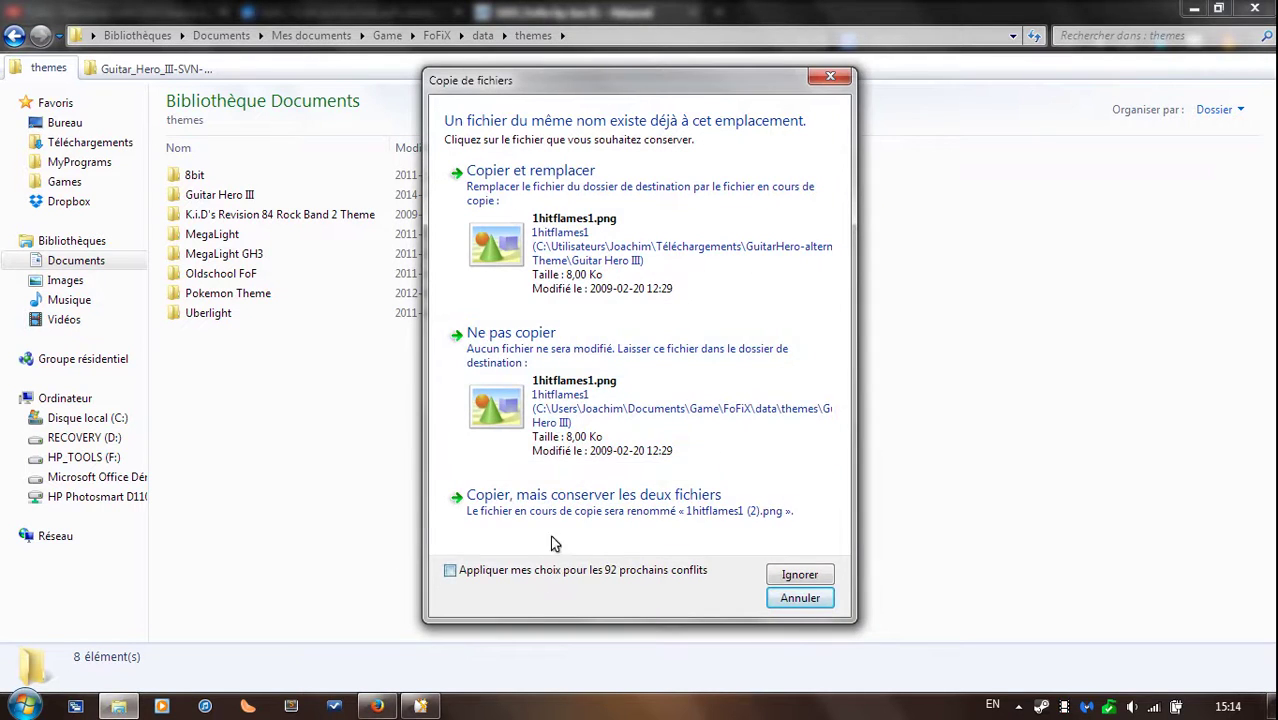
pyautogui.click(580, 180)
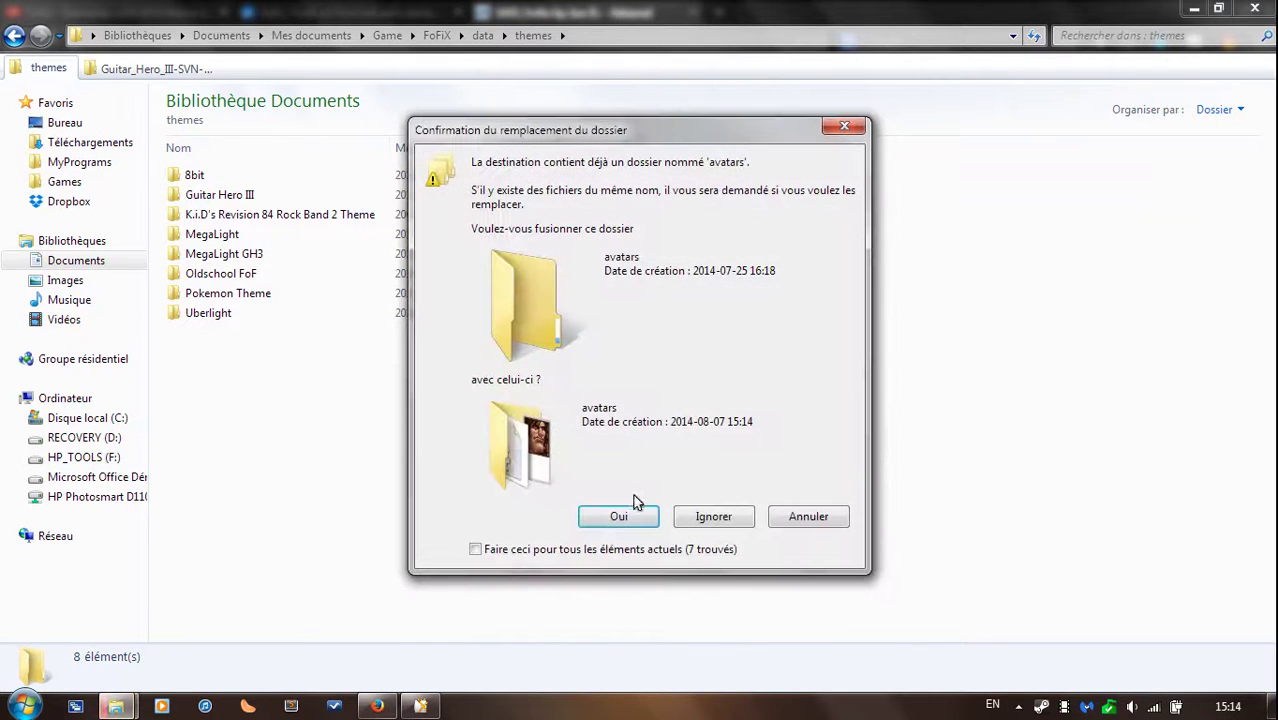
pyautogui.click(617, 516)
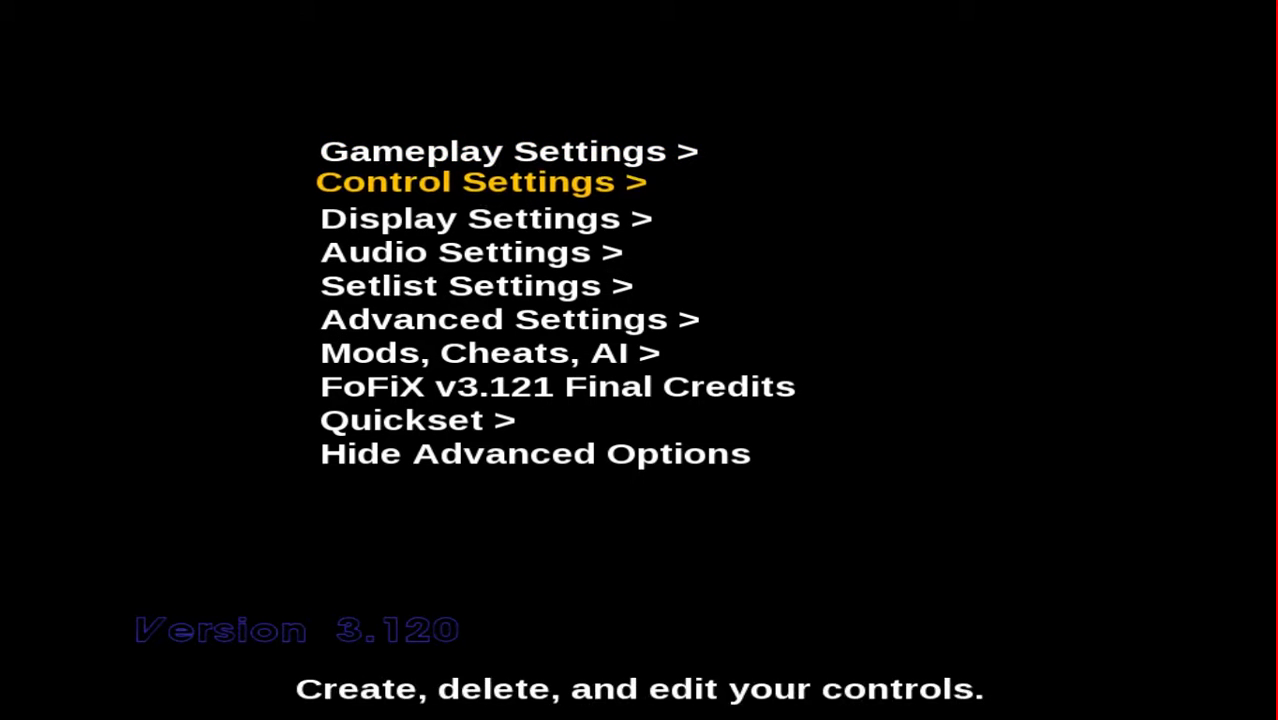
pyautogui.press('Down')
pyautogui.press('Down')
# Change the FoFiX Display Settings theme to Guitar Hero III
pyautogui.press('Up')
pyautogui.press('Return')
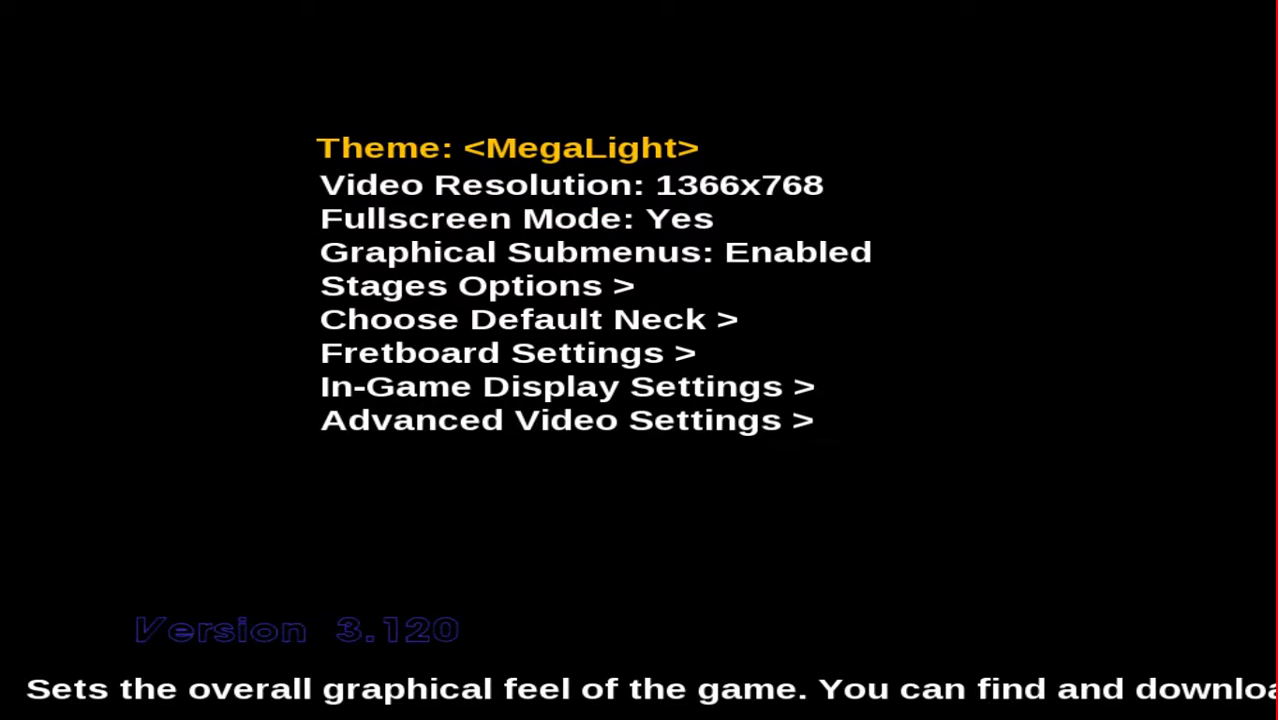
pyautogui.press('Right')
pyautogui.press('Right')
pyautogui.press('Right')
pyautogui.press('Right')
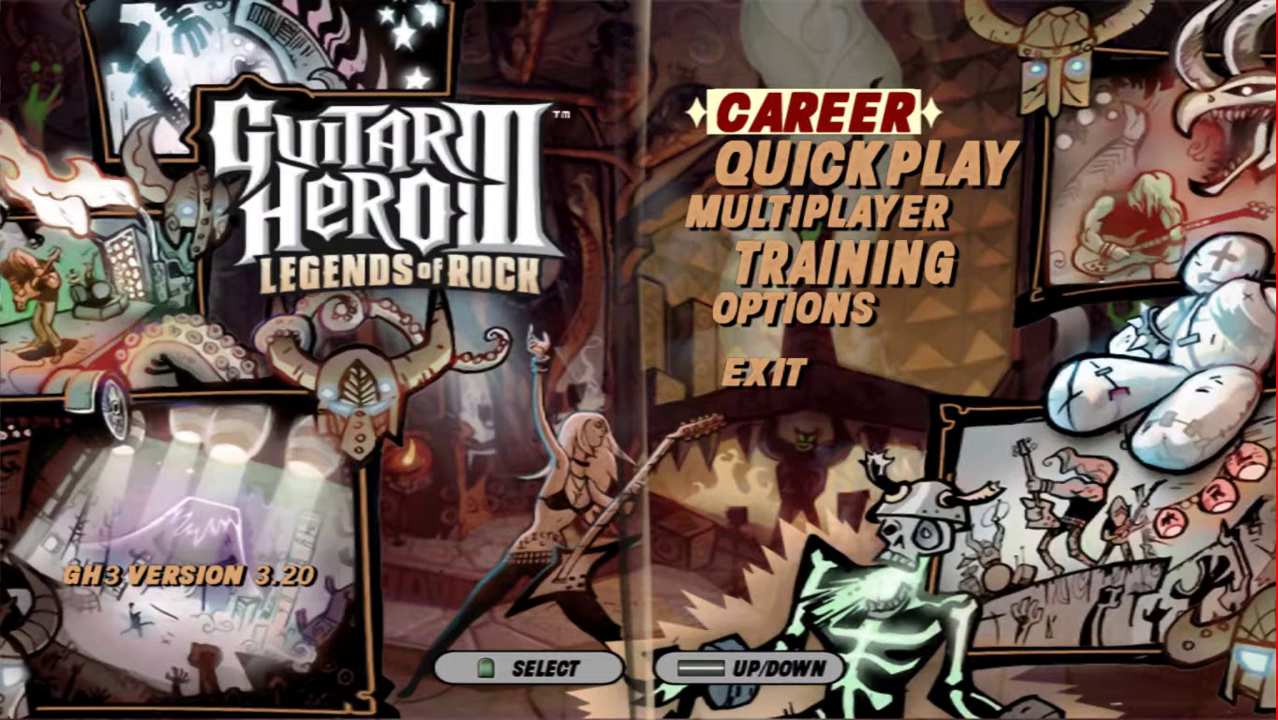
# Move down the Legends of Rock main menu to Exit to quit the game
pyautogui.press('Down')
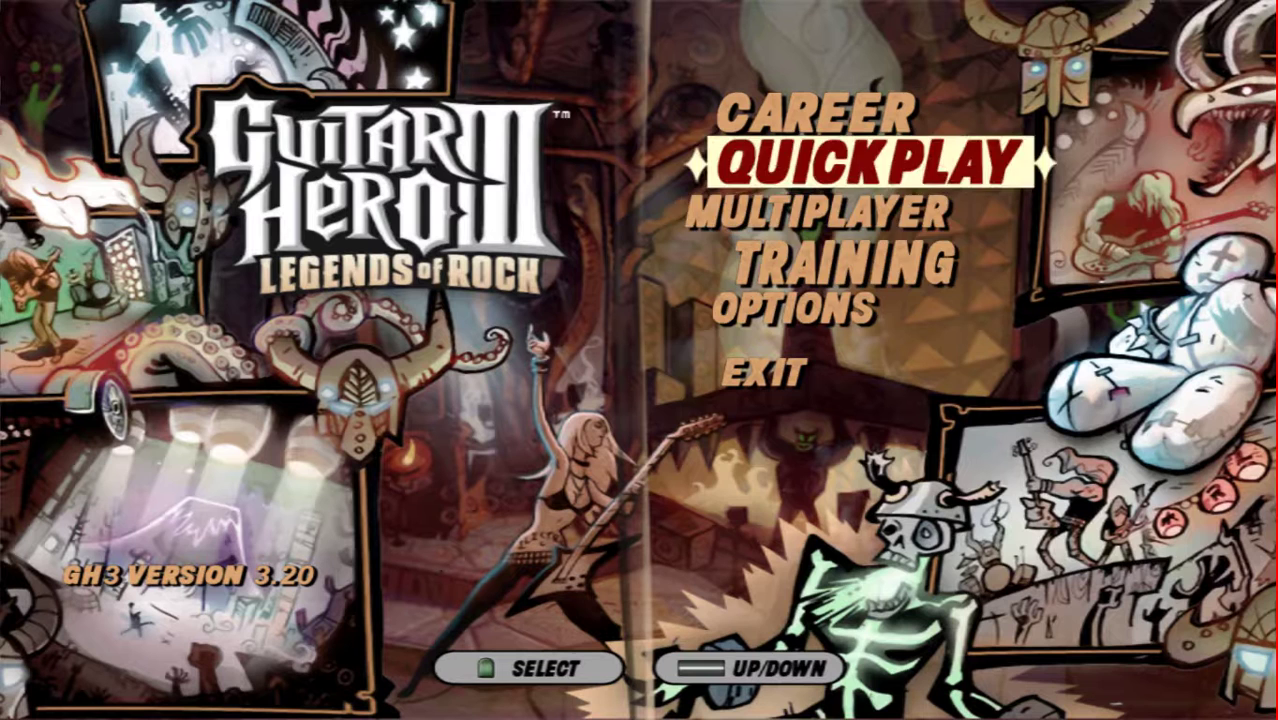
pyautogui.press('Down')
pyautogui.press('Down')
pyautogui.press('Down')
pyautogui.press('Up')
pyautogui.press('Up')
pyautogui.press('Up')
pyautogui.press('Down')
pyautogui.press('Down')
pyautogui.press('Down')
pyautogui.press('Down')
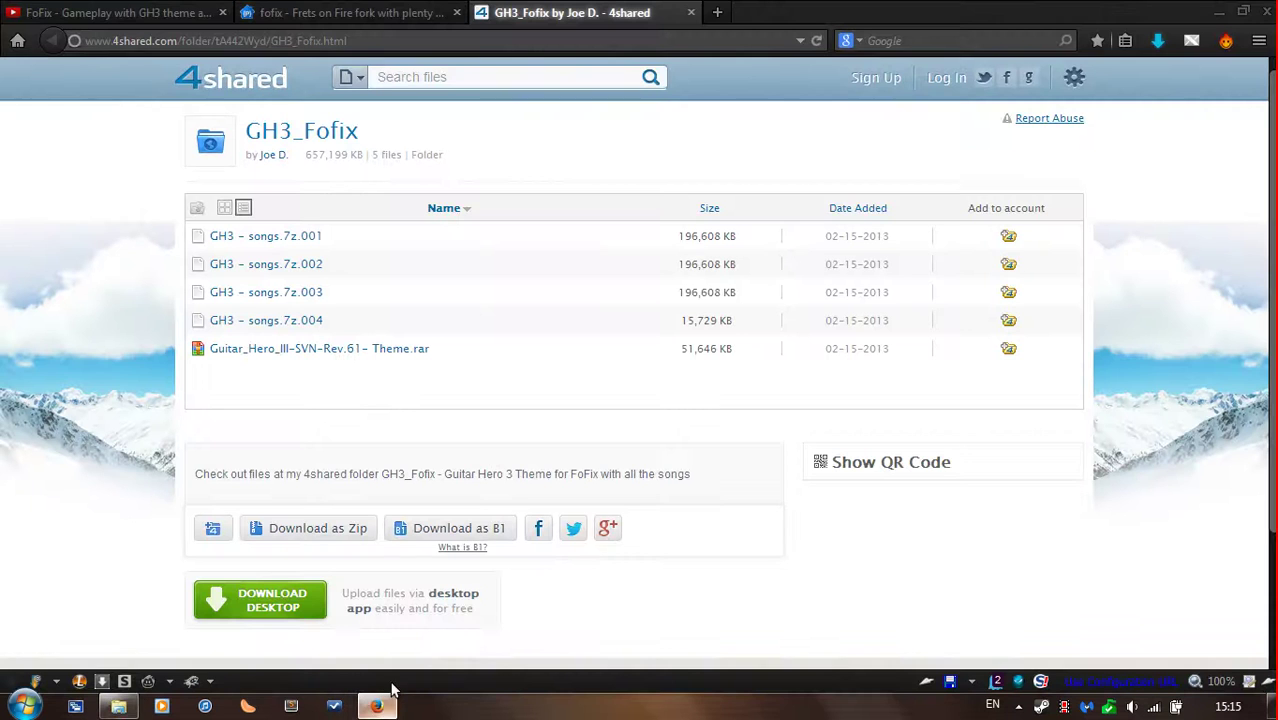
pyautogui.click(377, 707)
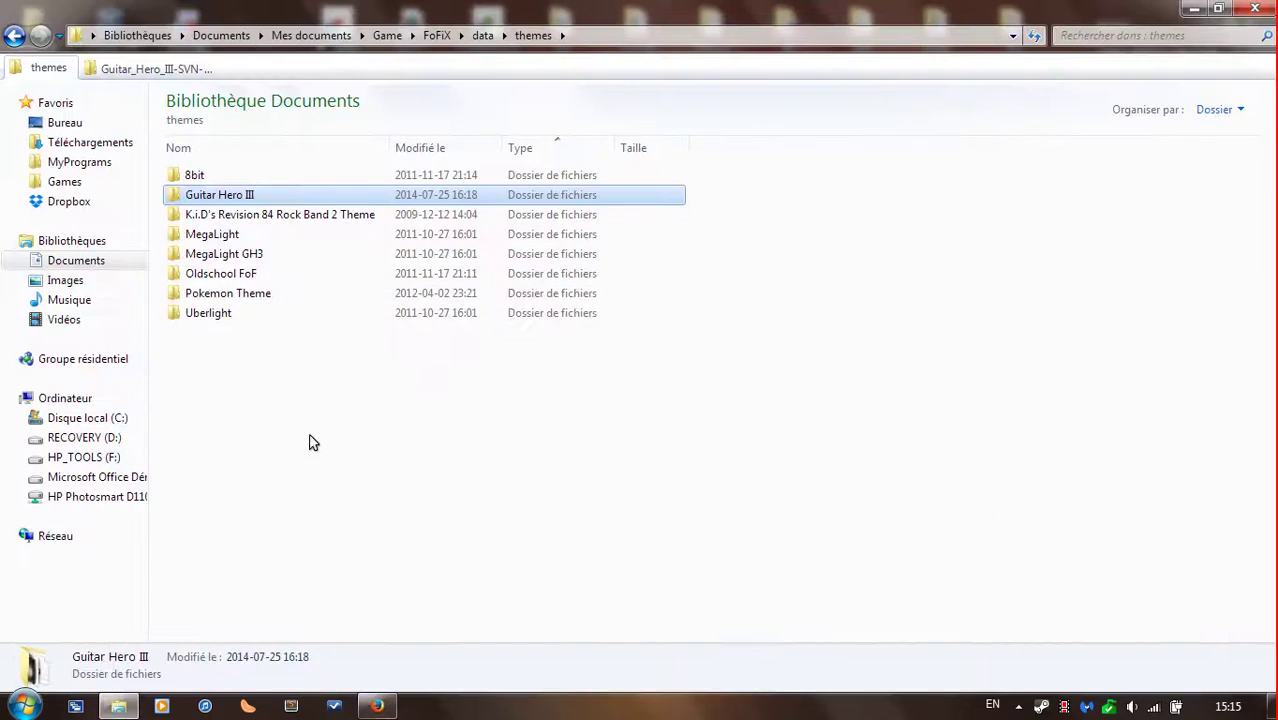
# Close the extracted theme tab and select GH3 - songs.rar in Téléchargements\GuitarHero-alternative
pyautogui.click(135, 66)
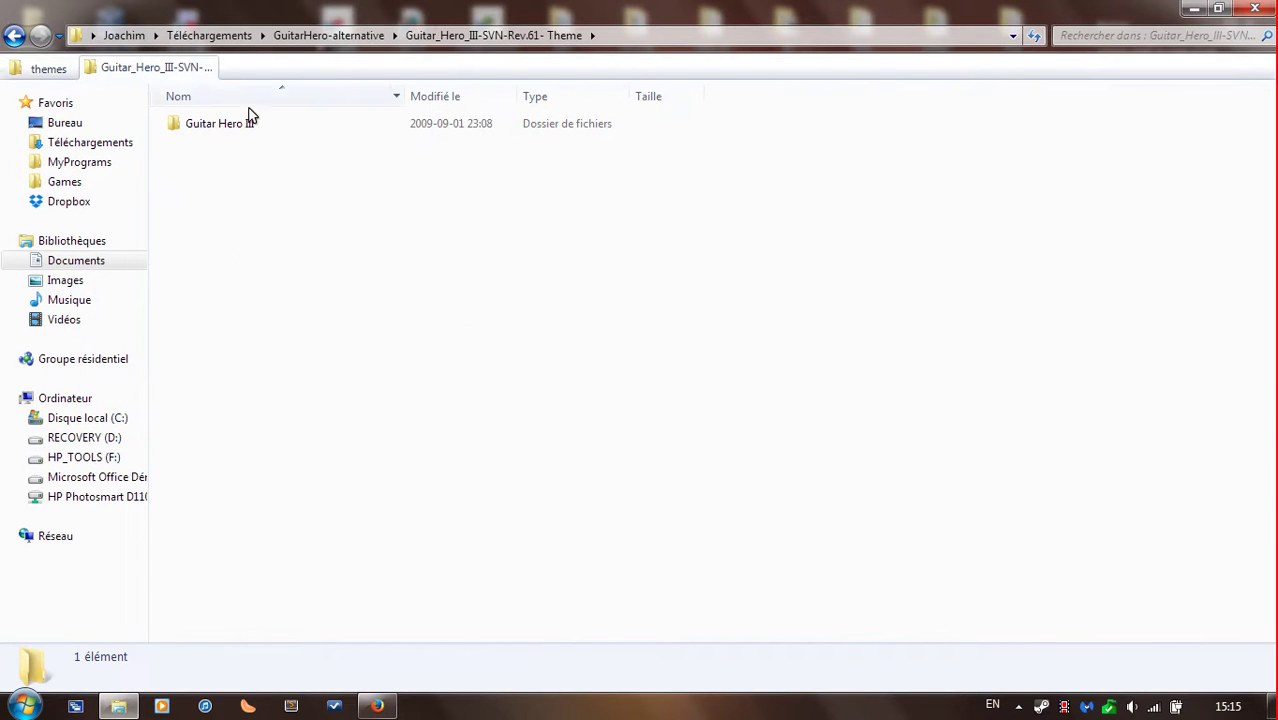
pyautogui.middleClick(170, 67)
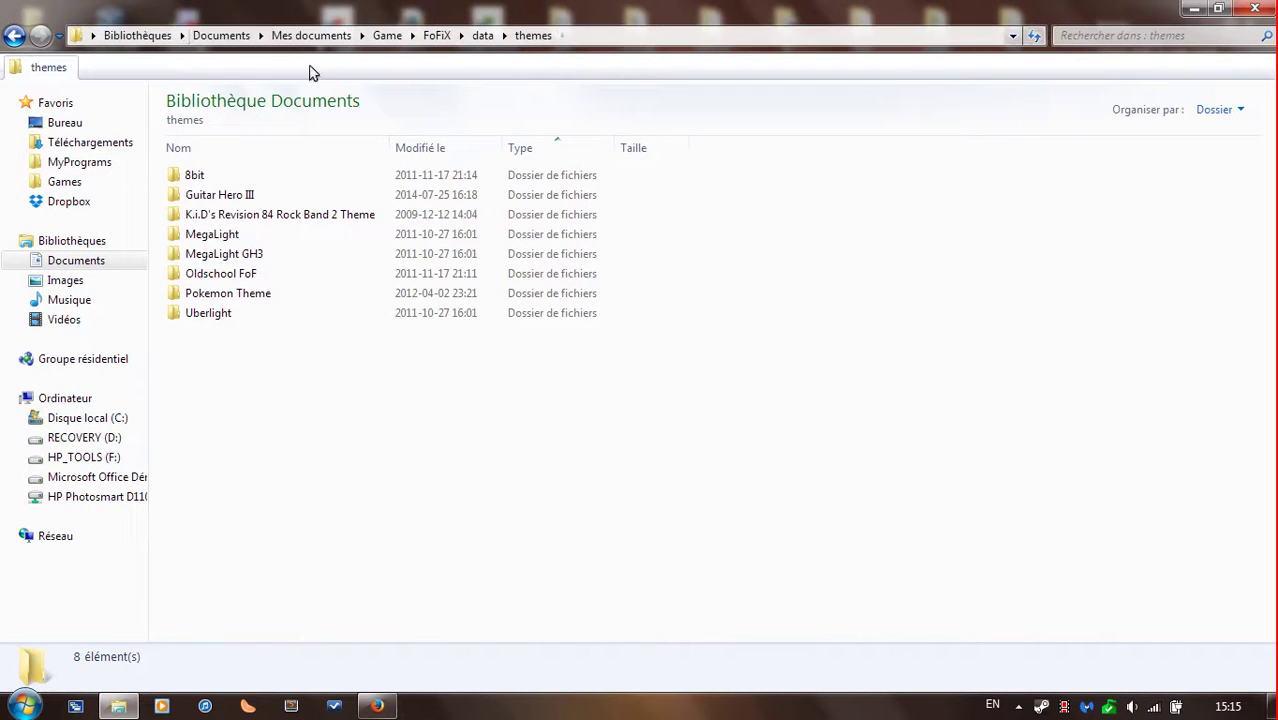
pyautogui.middleClick(92, 142)
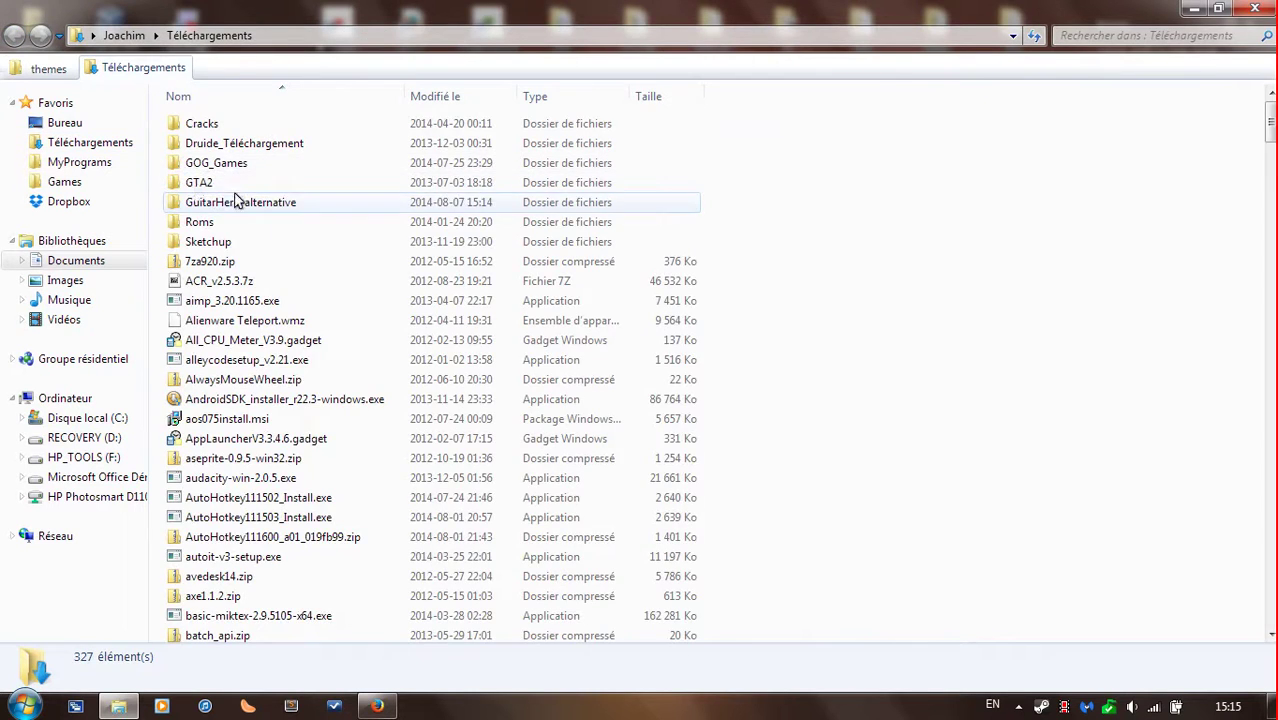
pyautogui.doubleClick(192, 202)
pyautogui.click(250, 165)
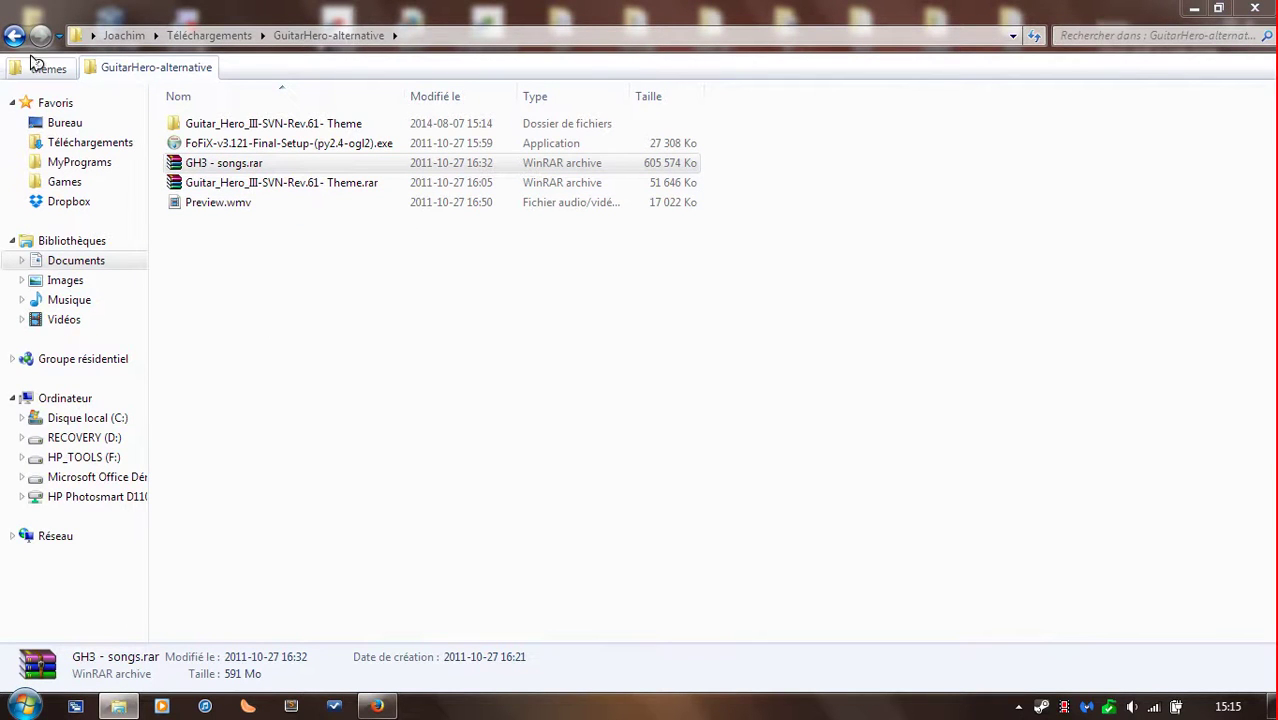
# Browse the GH3 folder's 48 song folders in WinRAR, then return to the themes tab
pyautogui.doubleClick(220, 164)
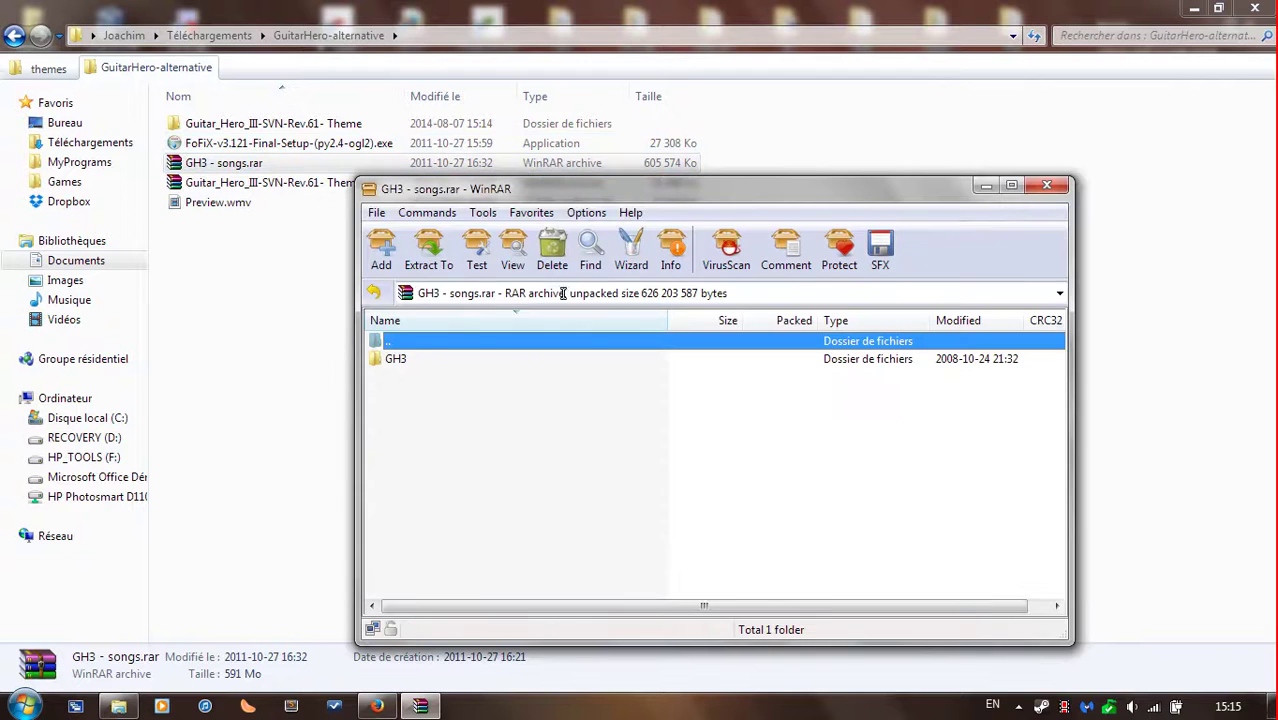
pyautogui.click(388, 362)
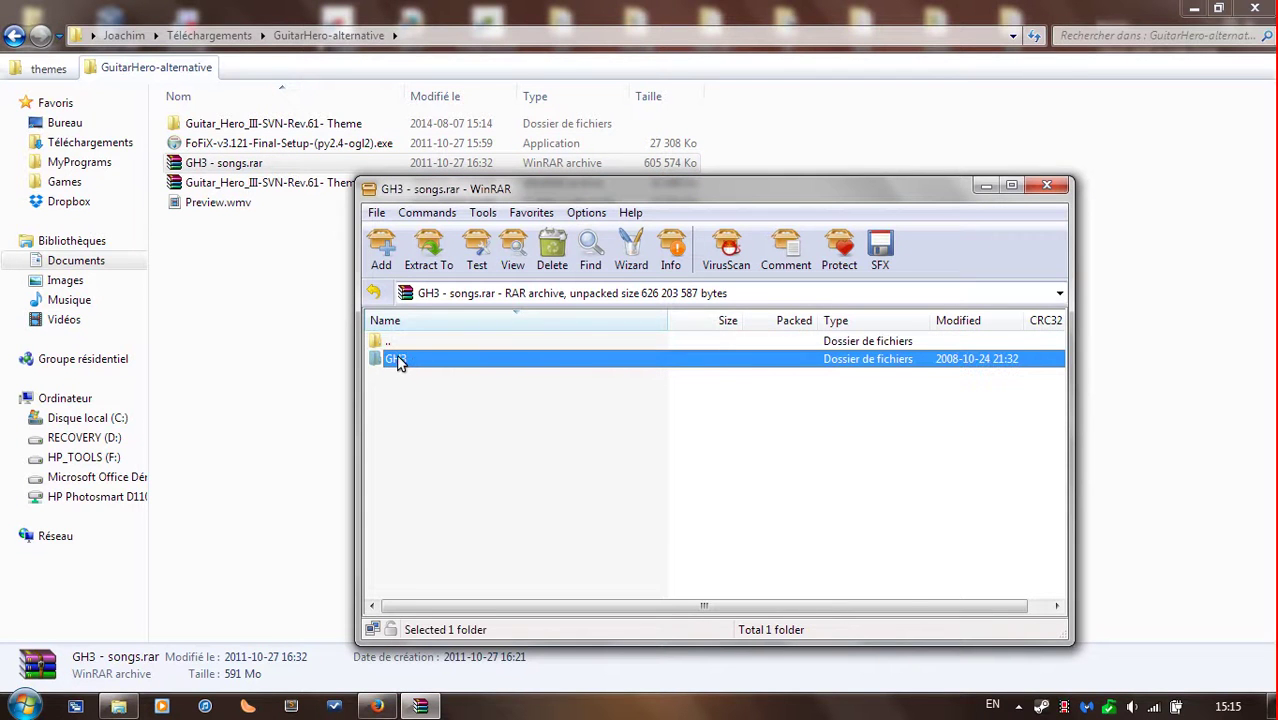
pyautogui.doubleClick(398, 362)
pyautogui.scroll(-12, 410, 455)
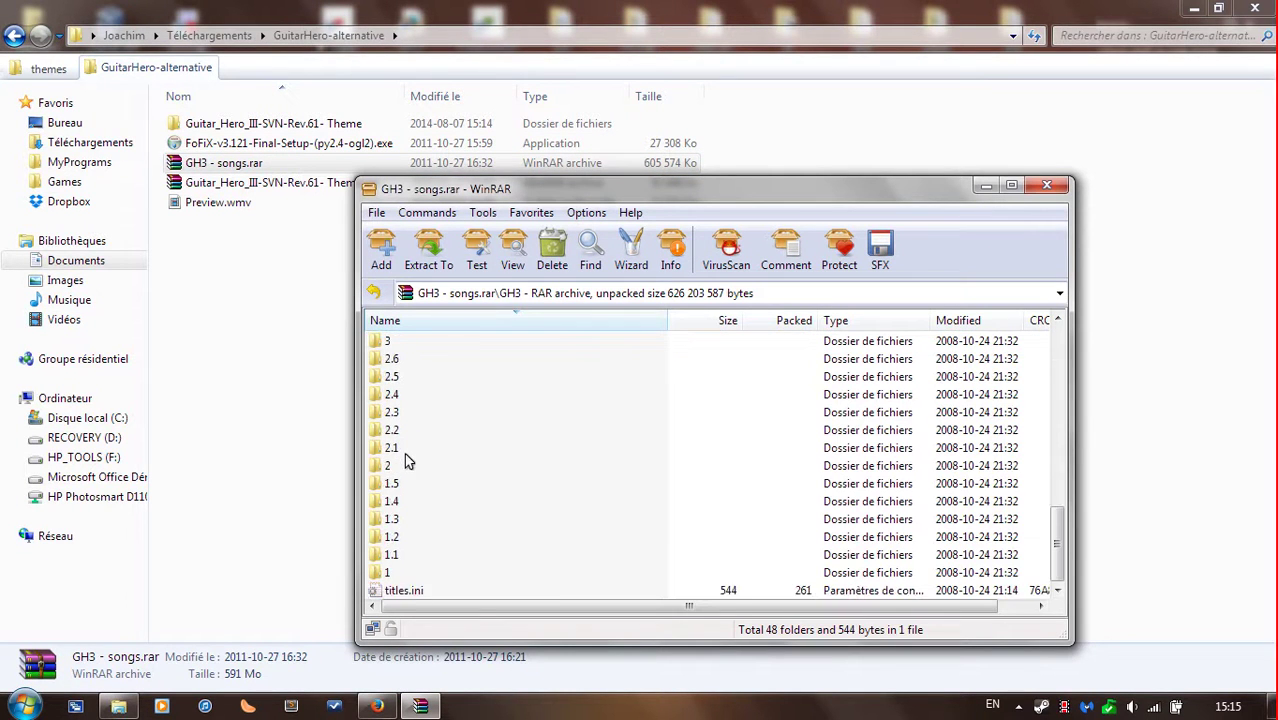
pyautogui.scroll(10, 425, 500)
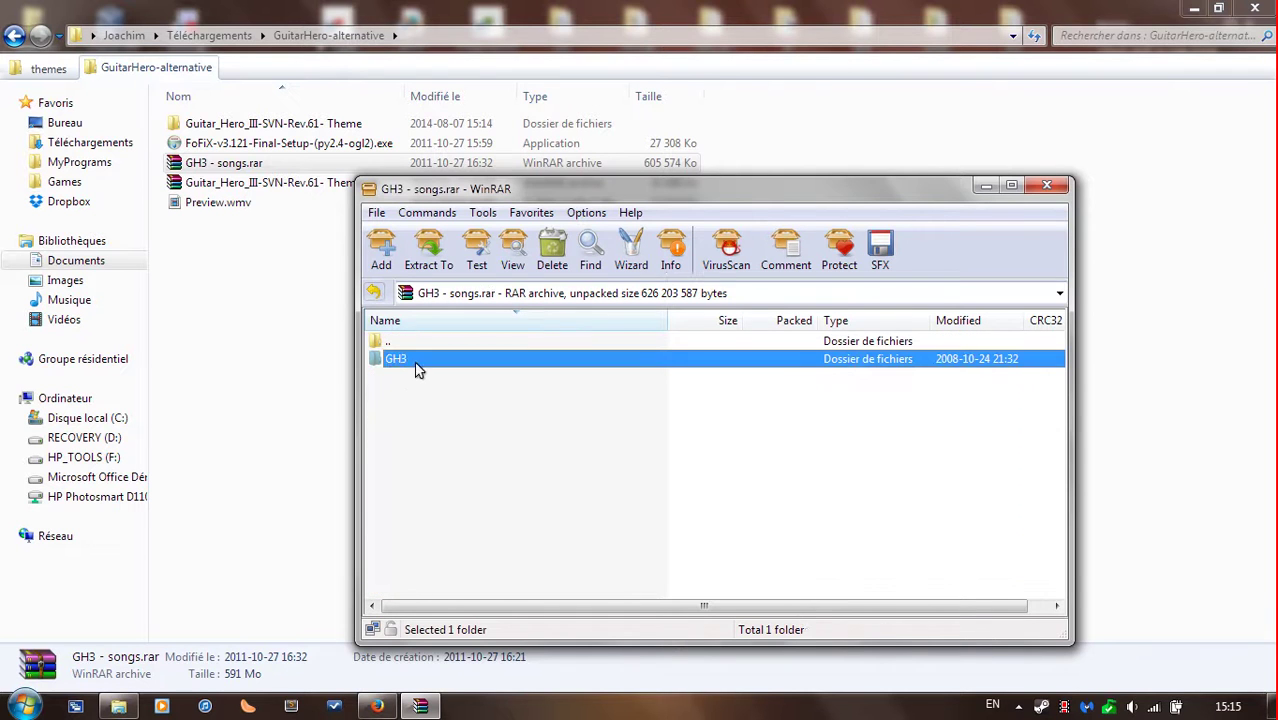
pyautogui.click(40, 70)
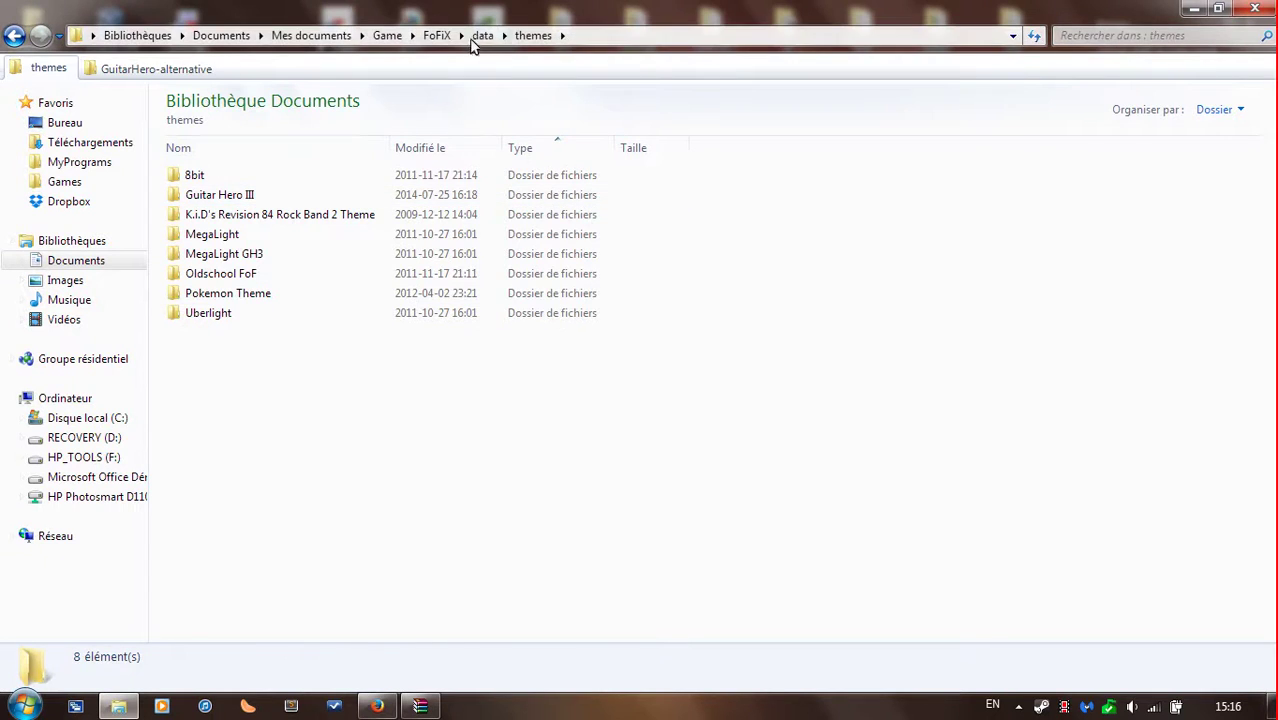
# Go to FoFiX's data\songs folder and confirm the GH3 songs folder is there
pyautogui.click(436, 35)
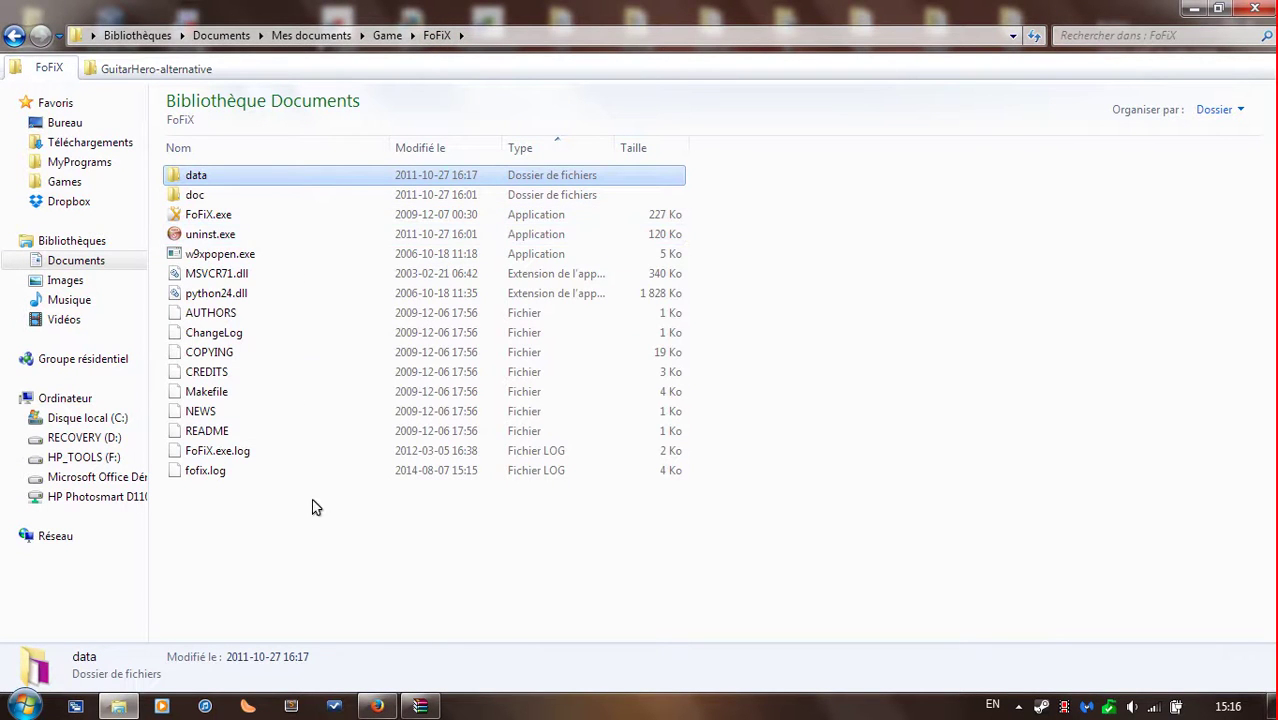
pyautogui.doubleClick(230, 177)
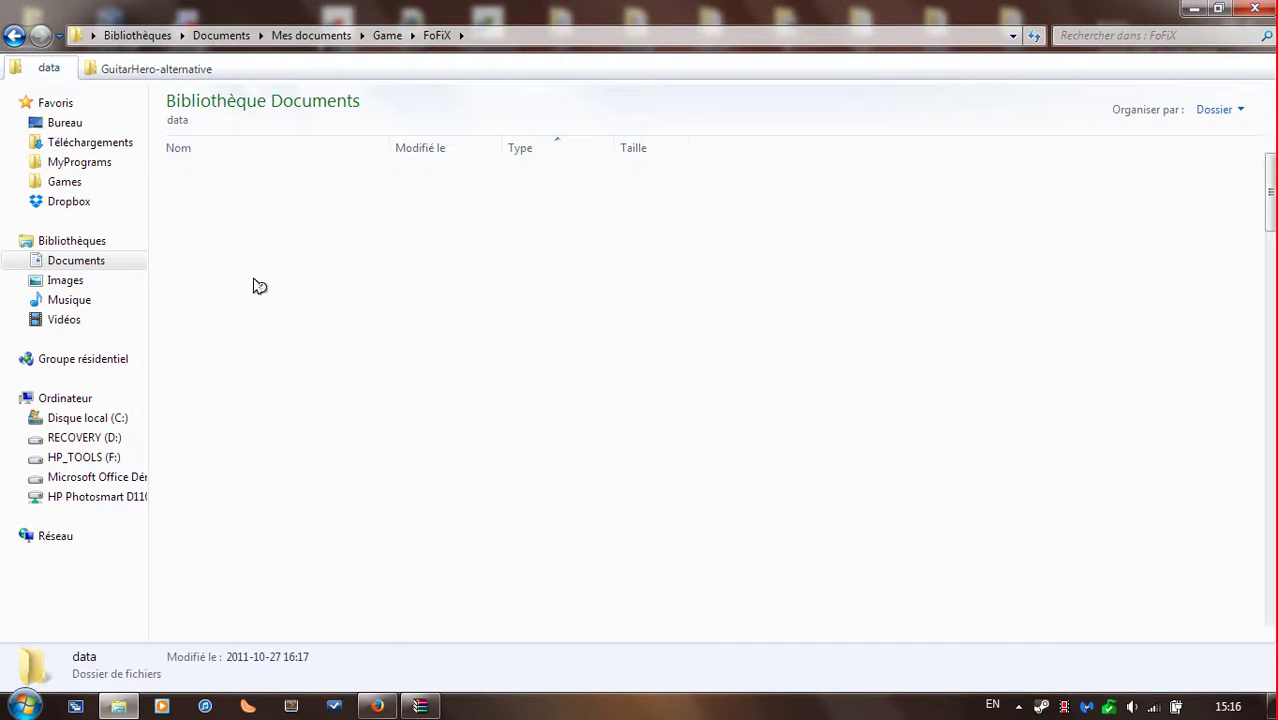
pyautogui.scroll(-3, 256, 286)
pyautogui.scroll(1, 256, 290)
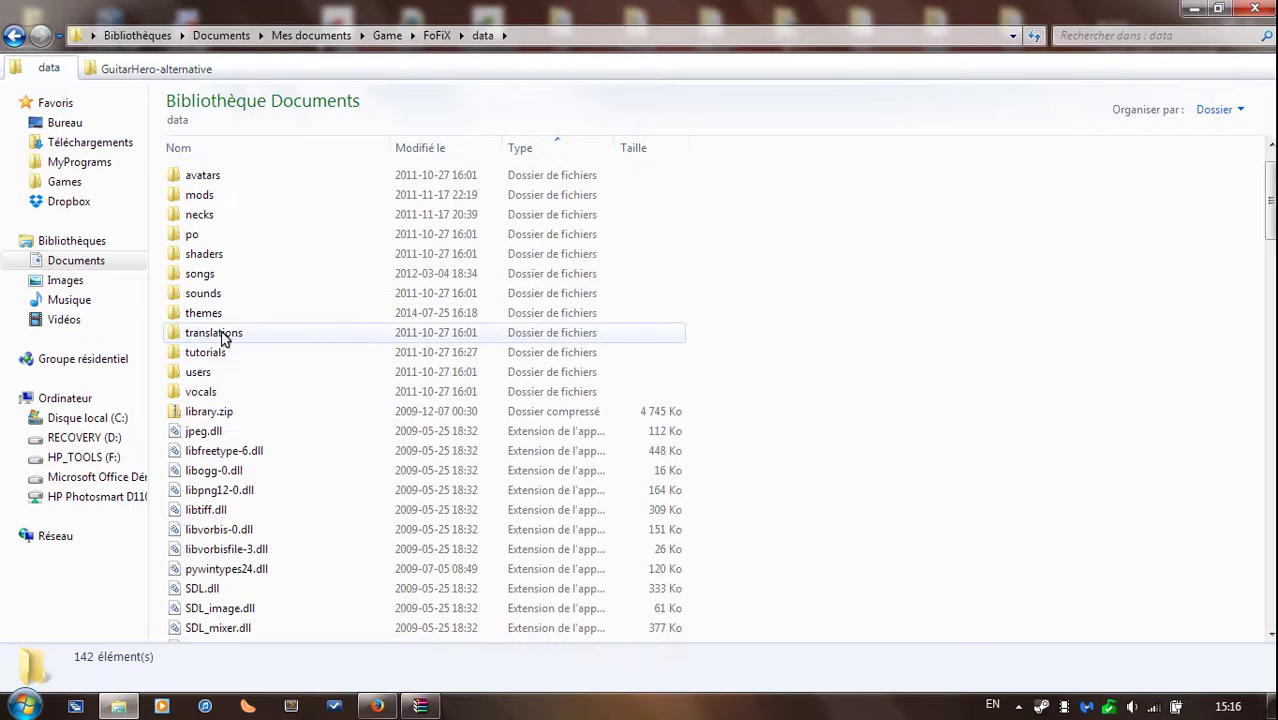
pyautogui.doubleClick(198, 278)
pyautogui.click(195, 180)
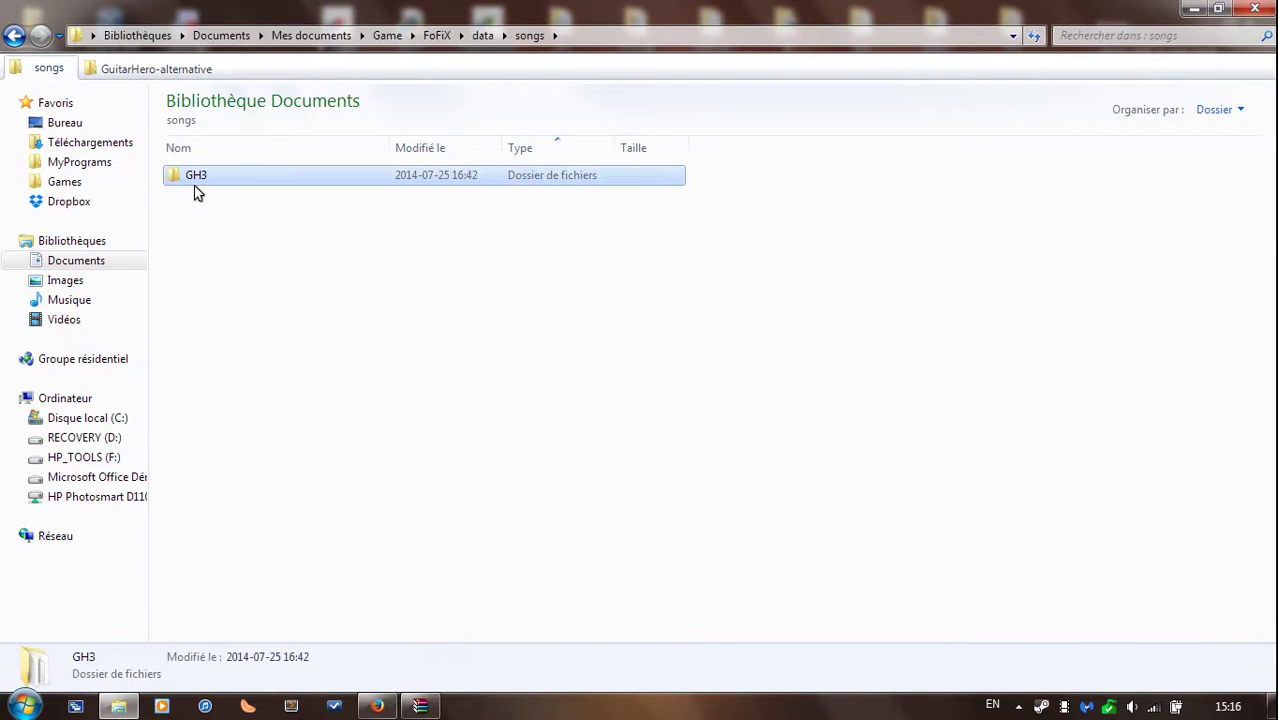
# Close the WinRAR songs archive and look over the downloaded Guitar Hero files
pyautogui.click(420, 706)
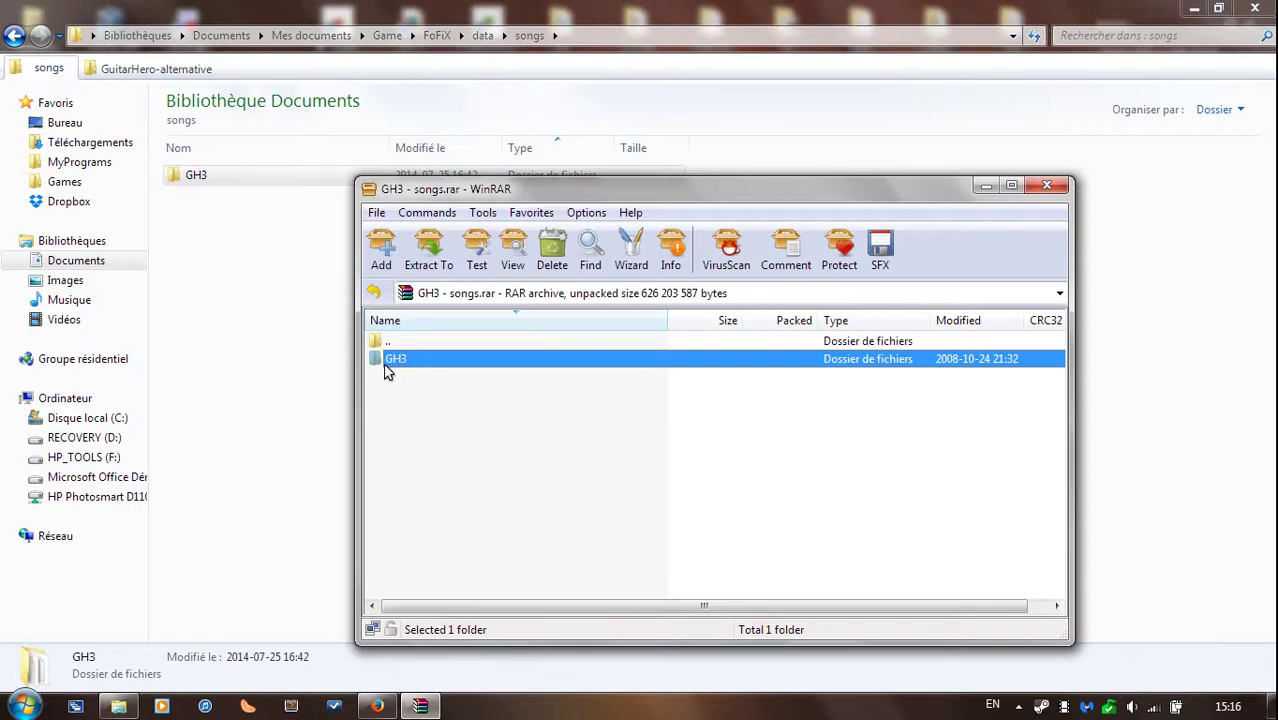
pyautogui.click(212, 282)
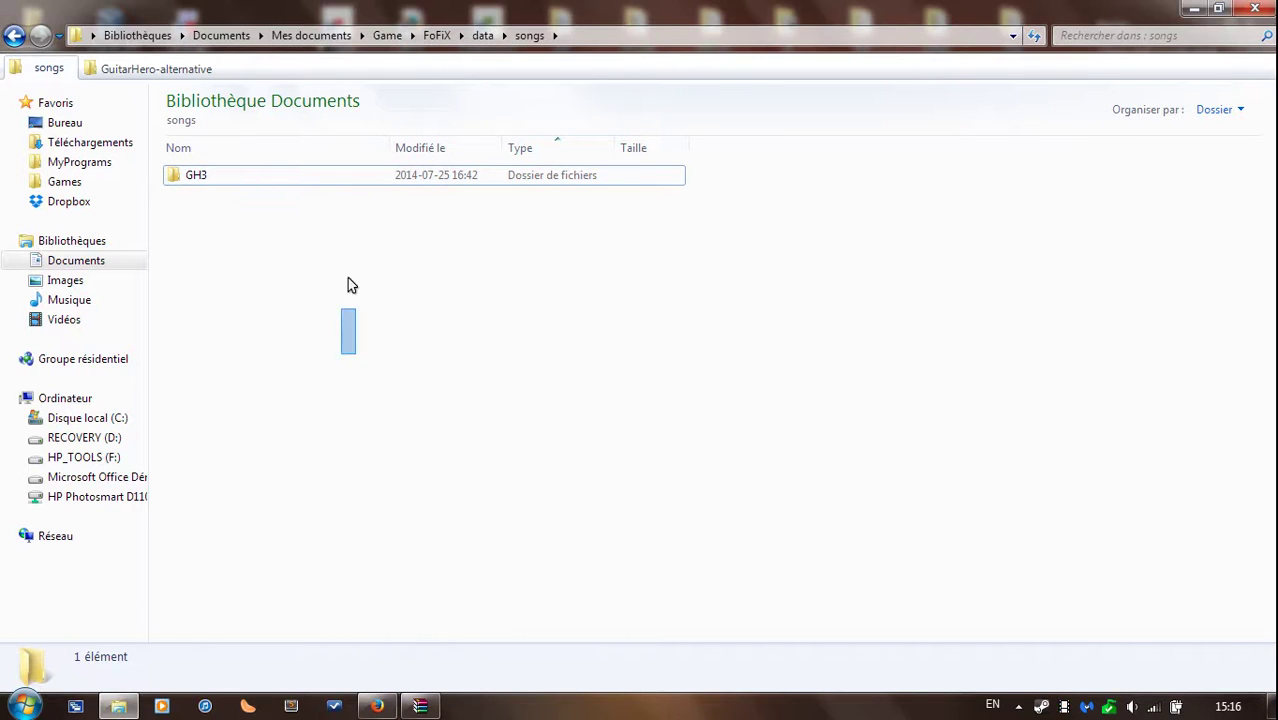
pyautogui.click(202, 72)
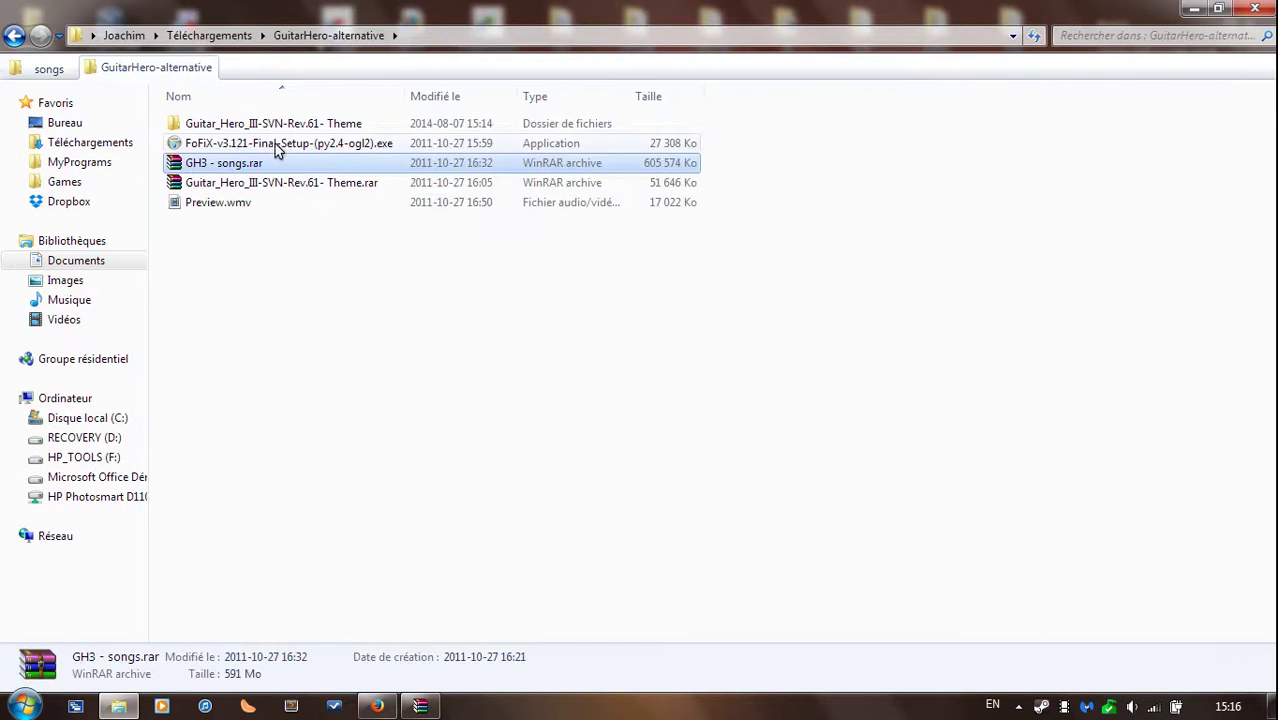
pyautogui.click(22, 74)
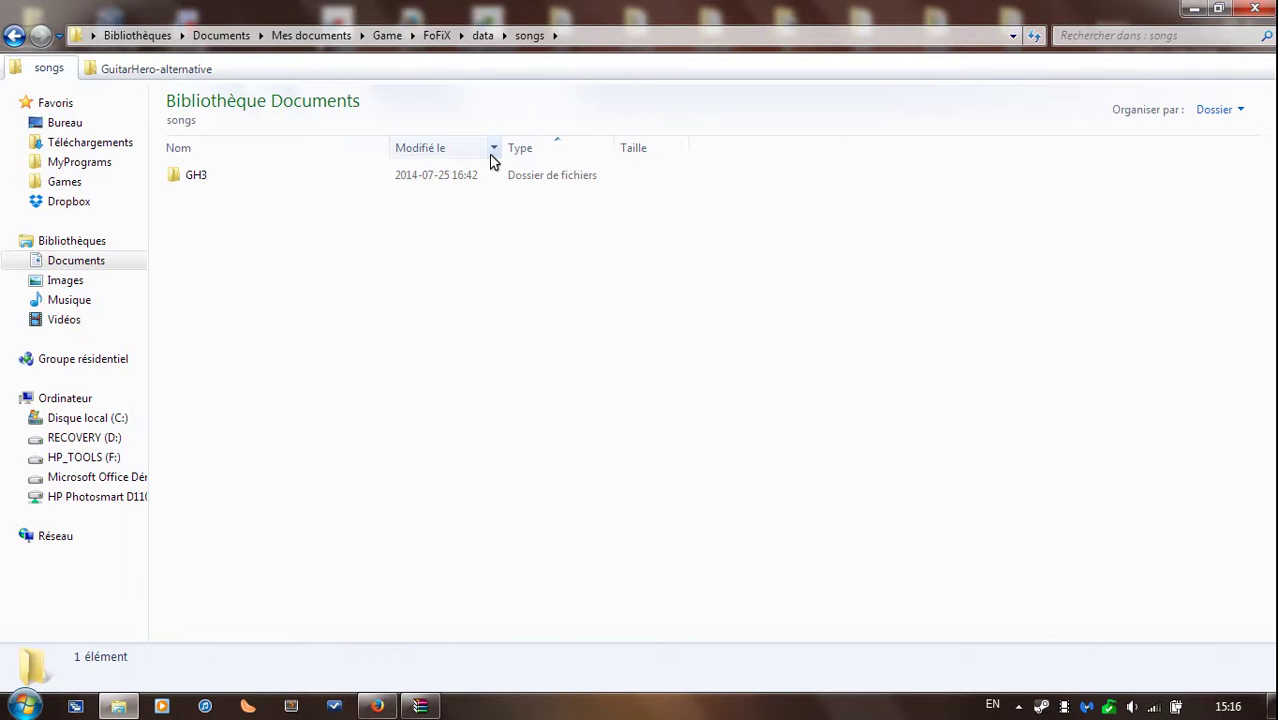
pyautogui.click(422, 707)
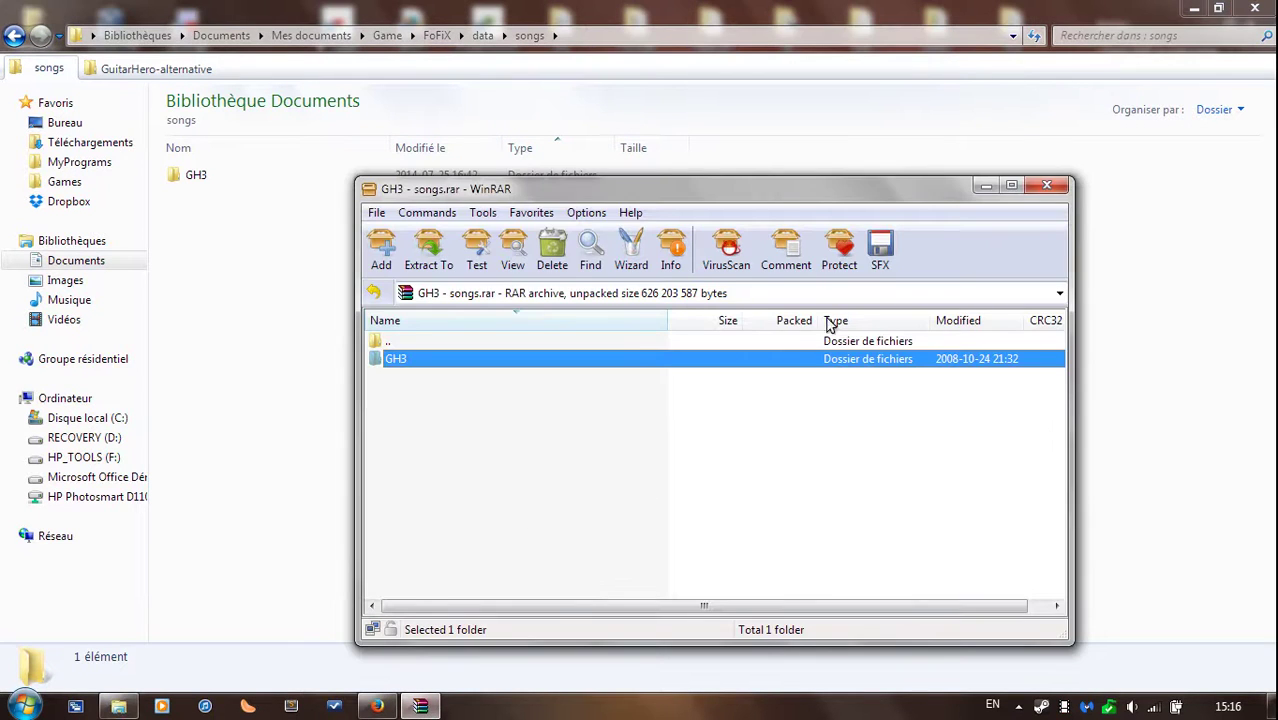
pyautogui.click(1046, 185)
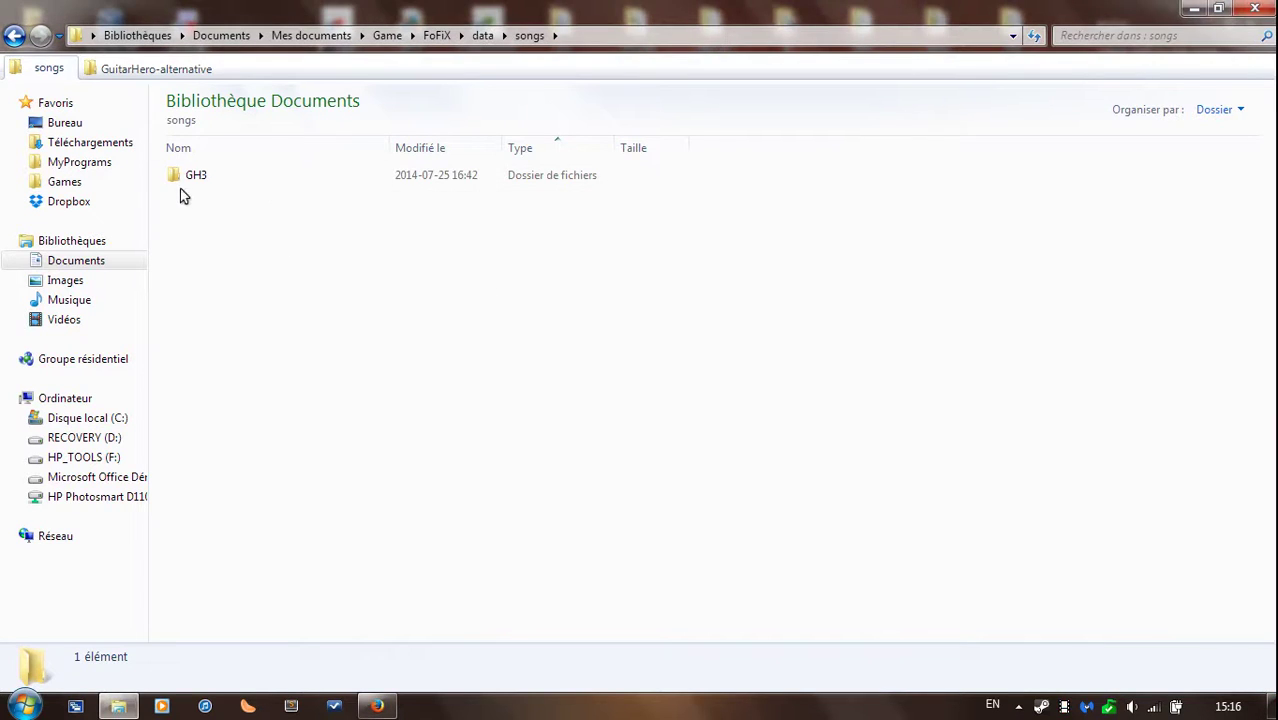
pyautogui.click(134, 68)
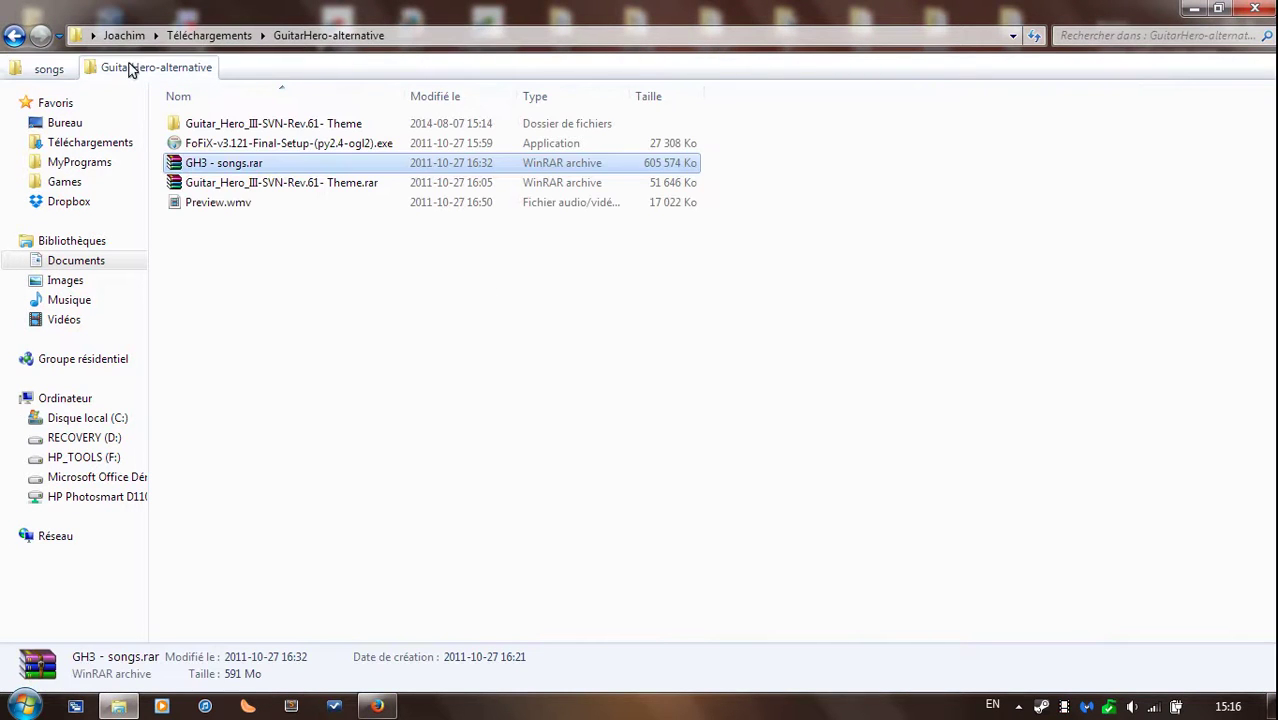
# Return to the FoFiX install folder and launch FoFiX.exe to load the GH3-themed menu
pyautogui.click(50, 68)
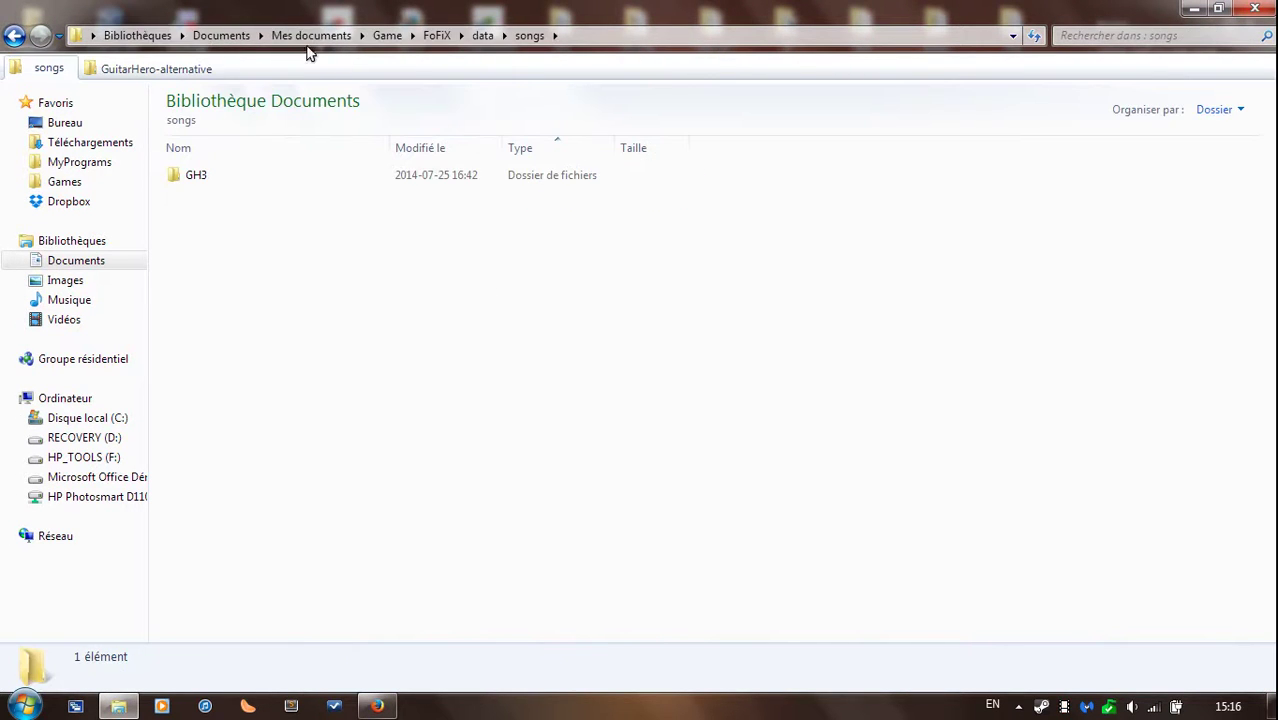
pyautogui.click(437, 35)
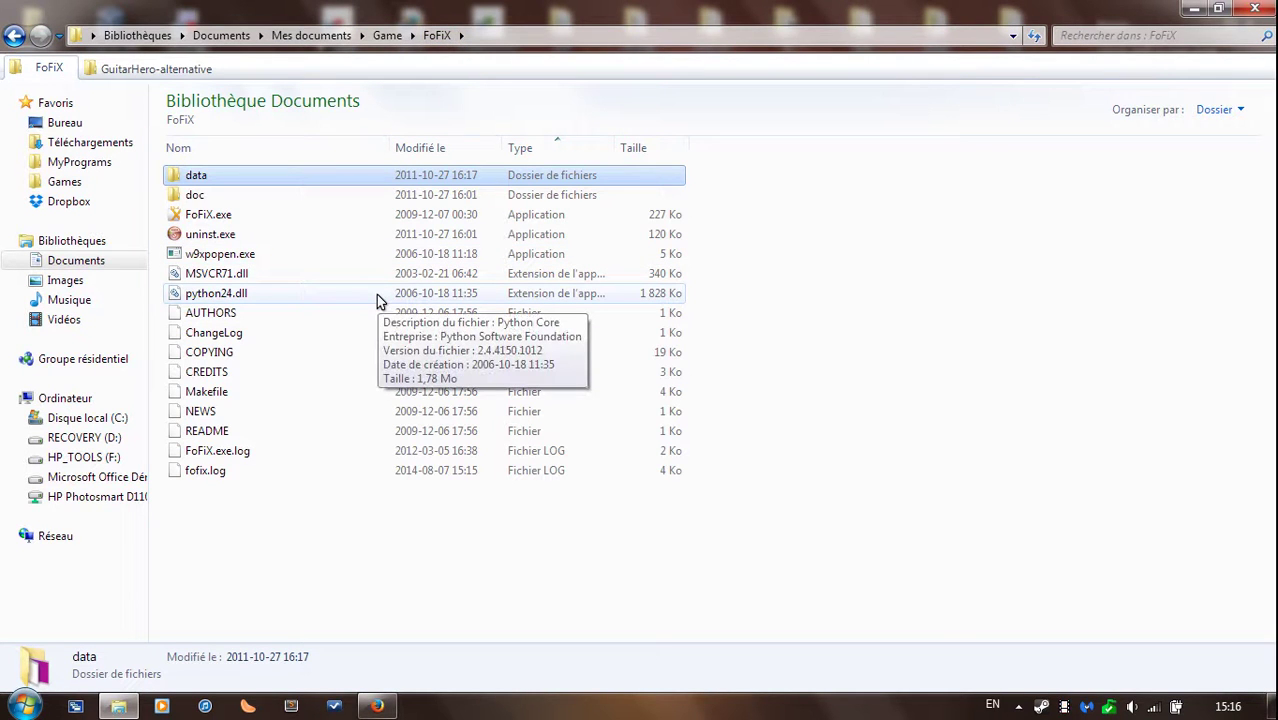
pyautogui.click(285, 218)
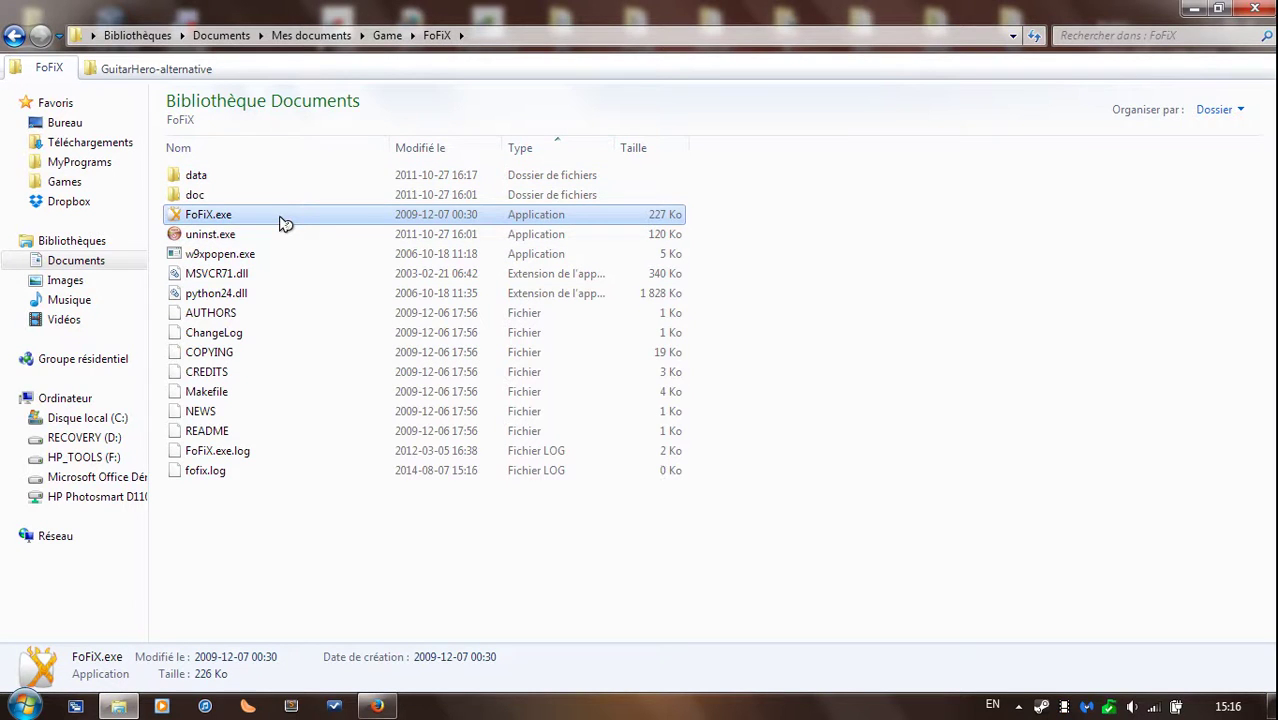
pyautogui.doubleClick(285, 222)
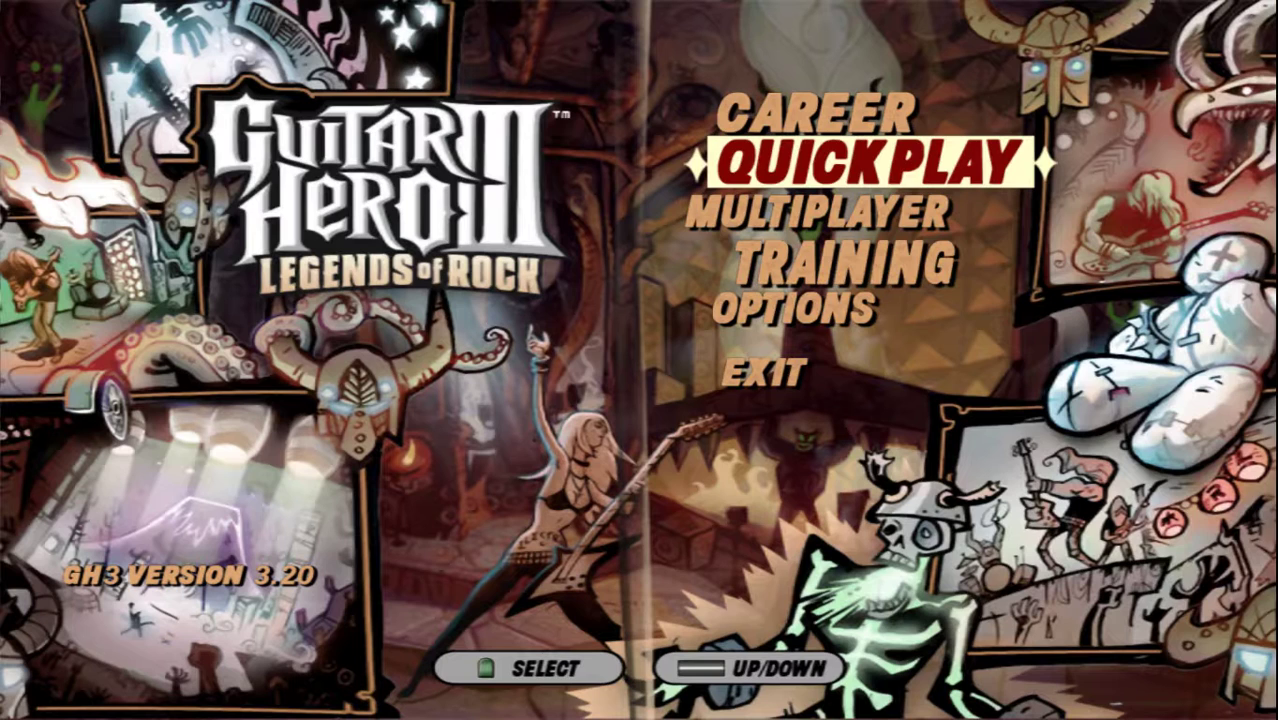
pyautogui.press('Down')
pyautogui.press('Down')
pyautogui.press('Down')
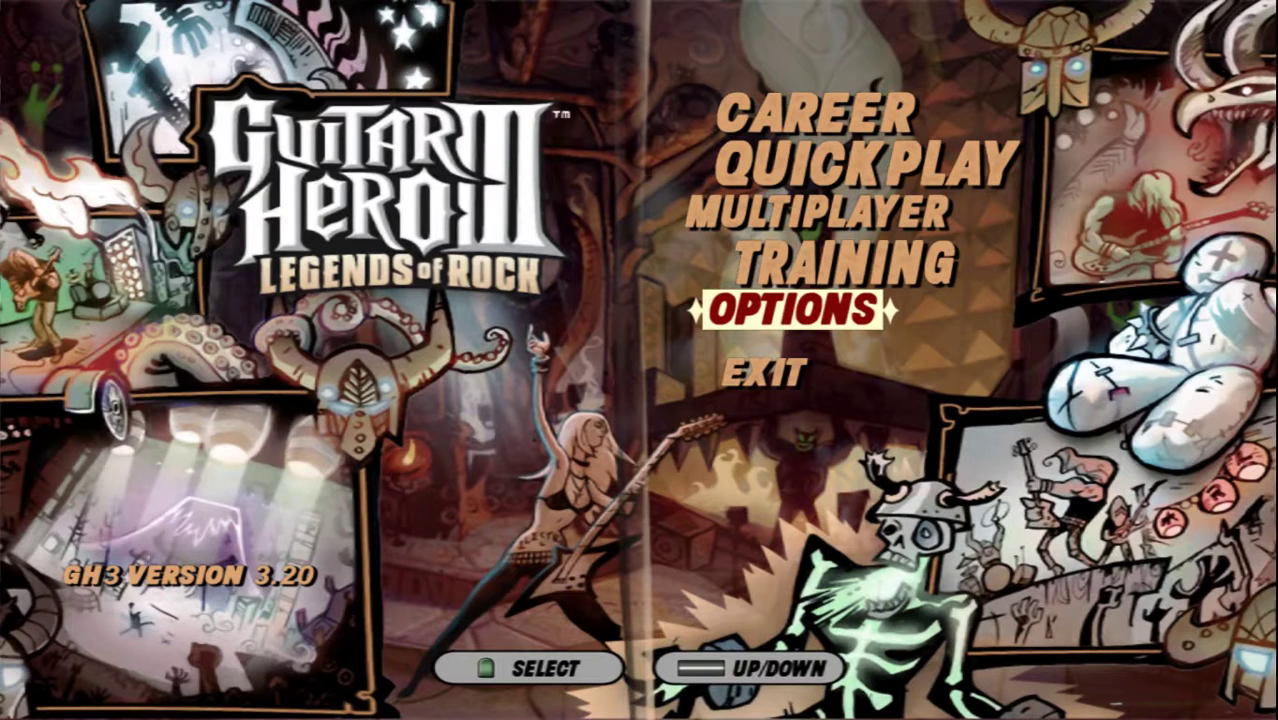
pyautogui.press('Return')
pyautogui.press('Down')
pyautogui.press('Down')
pyautogui.press('Down')
pyautogui.press('Down')
pyautogui.press('Up')
pyautogui.press('Up')
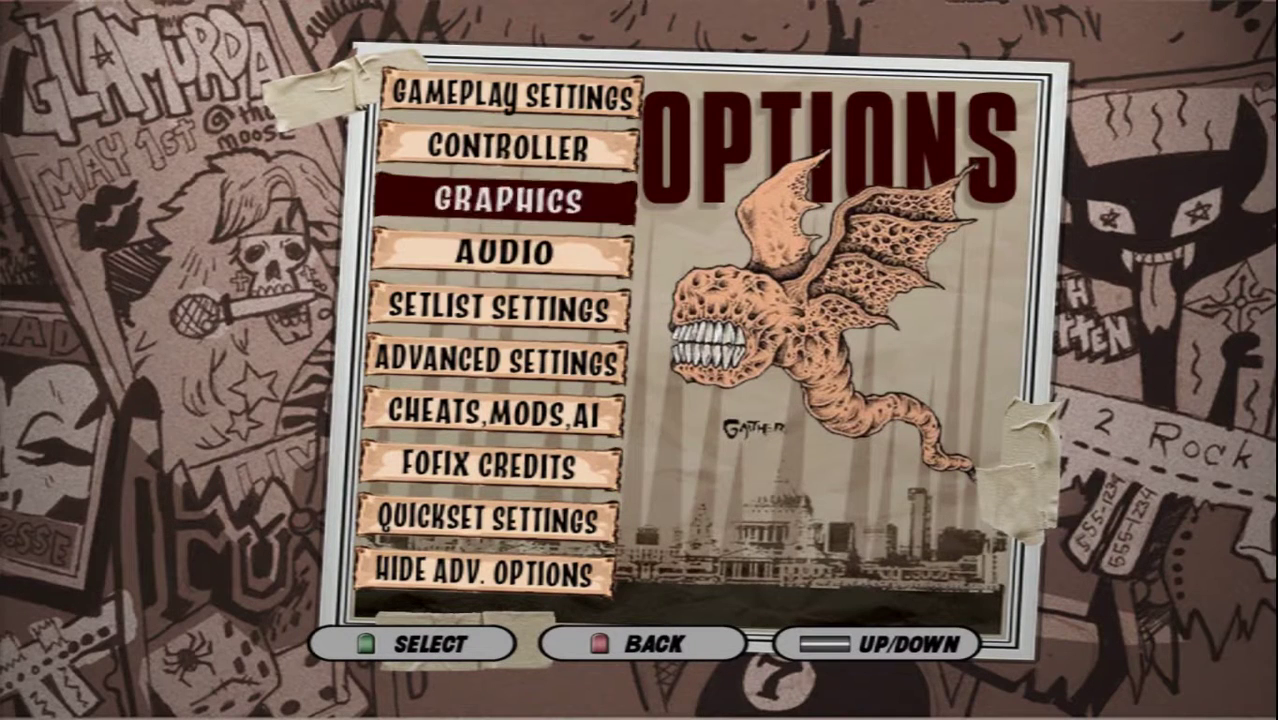
pyautogui.press('Down')
pyautogui.press('Down')
pyautogui.press('Down')
pyautogui.press('Down')
pyautogui.press('Down')
pyautogui.press('Down')
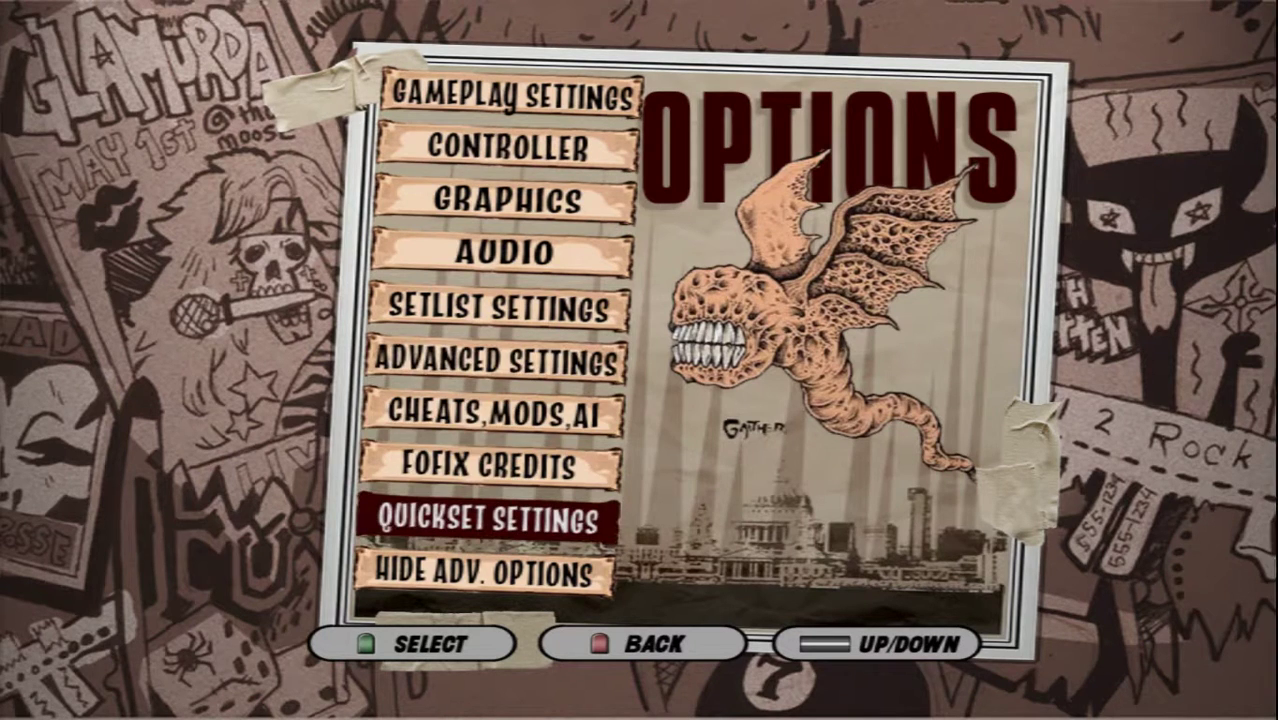
pyautogui.press('Up')
pyautogui.press('Up')
pyautogui.press('Up')
pyautogui.press('Return')
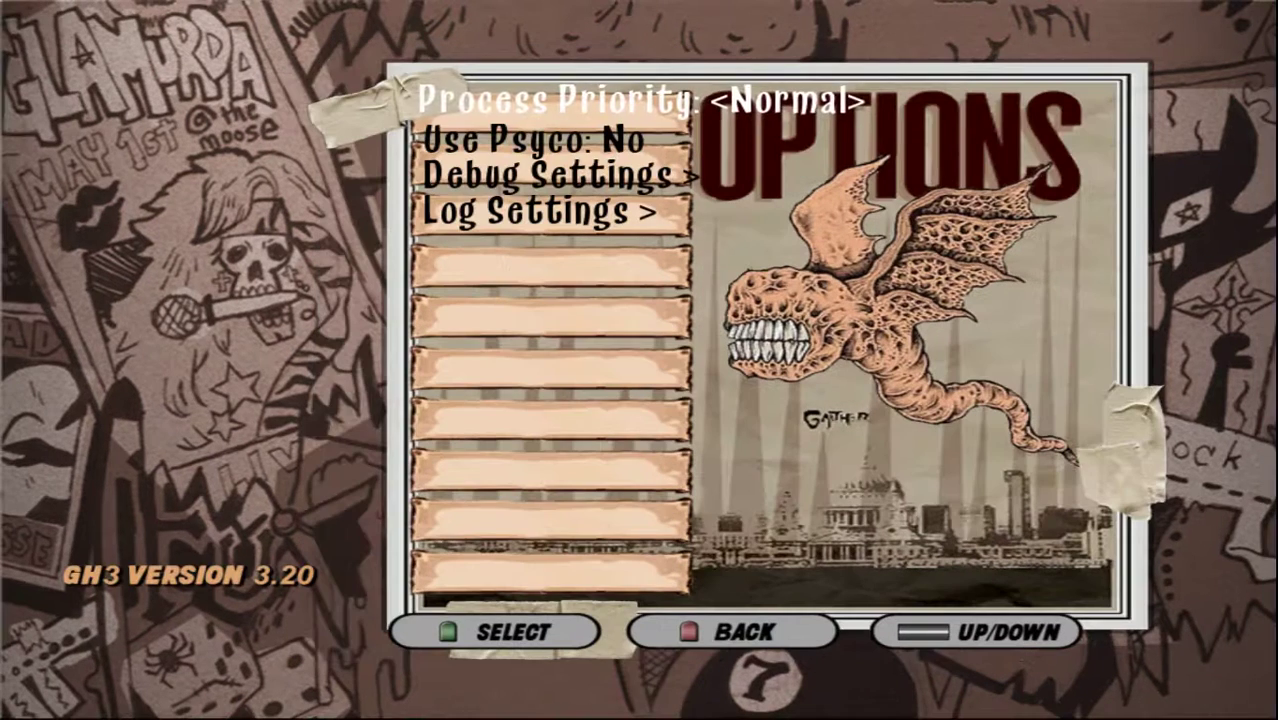
pyautogui.press('Escape')
pyautogui.press('Up')
pyautogui.press('Return')
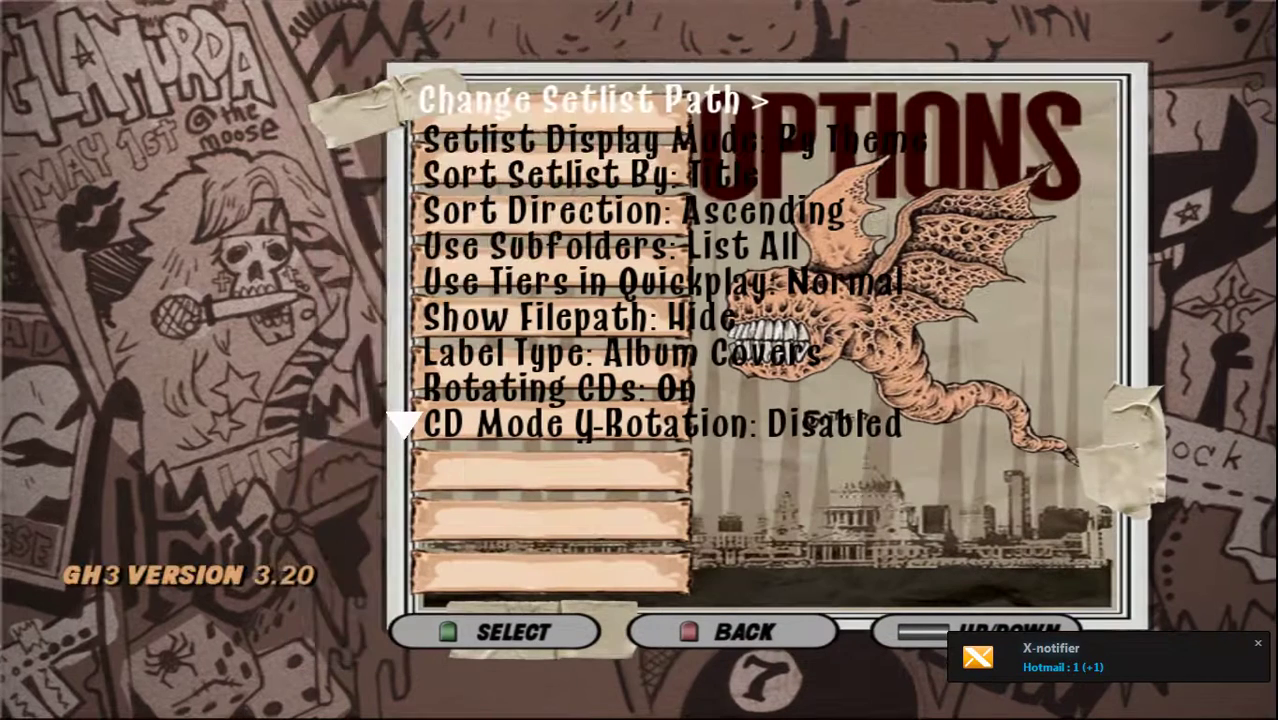
pyautogui.press('Down')
pyautogui.press('Up')
pyautogui.press('Down')
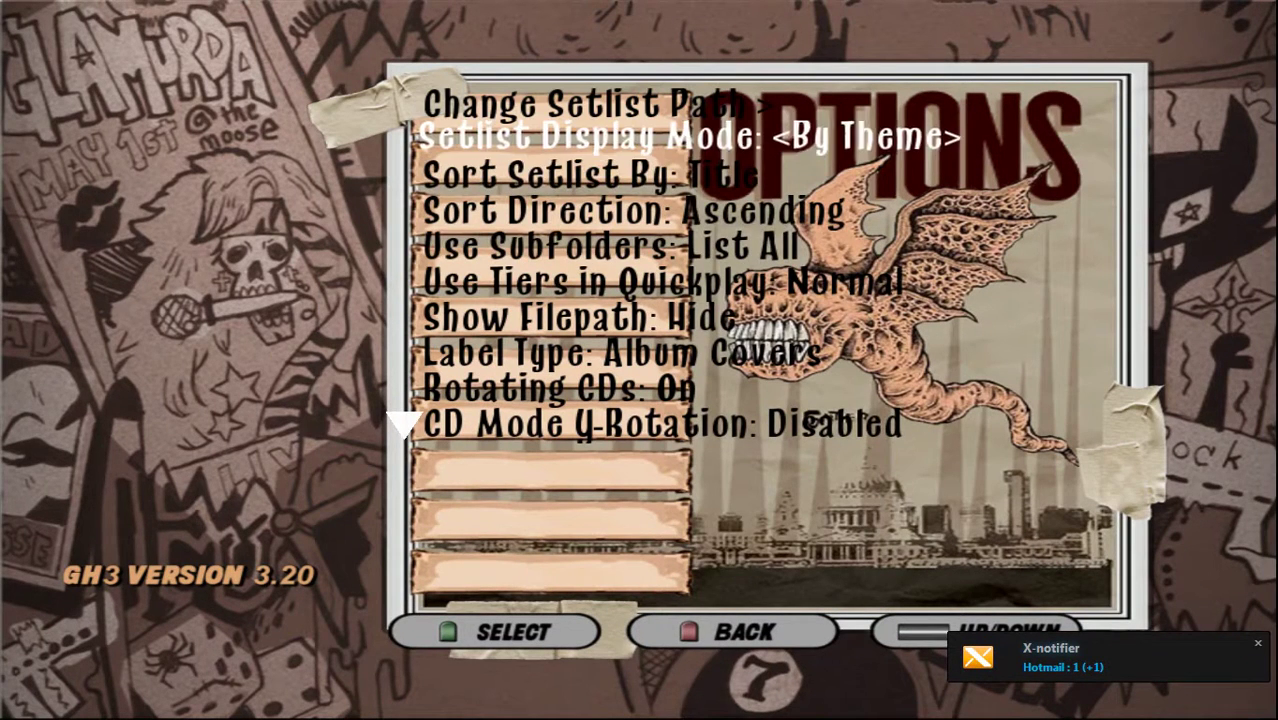
pyautogui.press('Down')
pyautogui.press('Down')
pyautogui.press('Down')
pyautogui.press('Down')
pyautogui.press('Up')
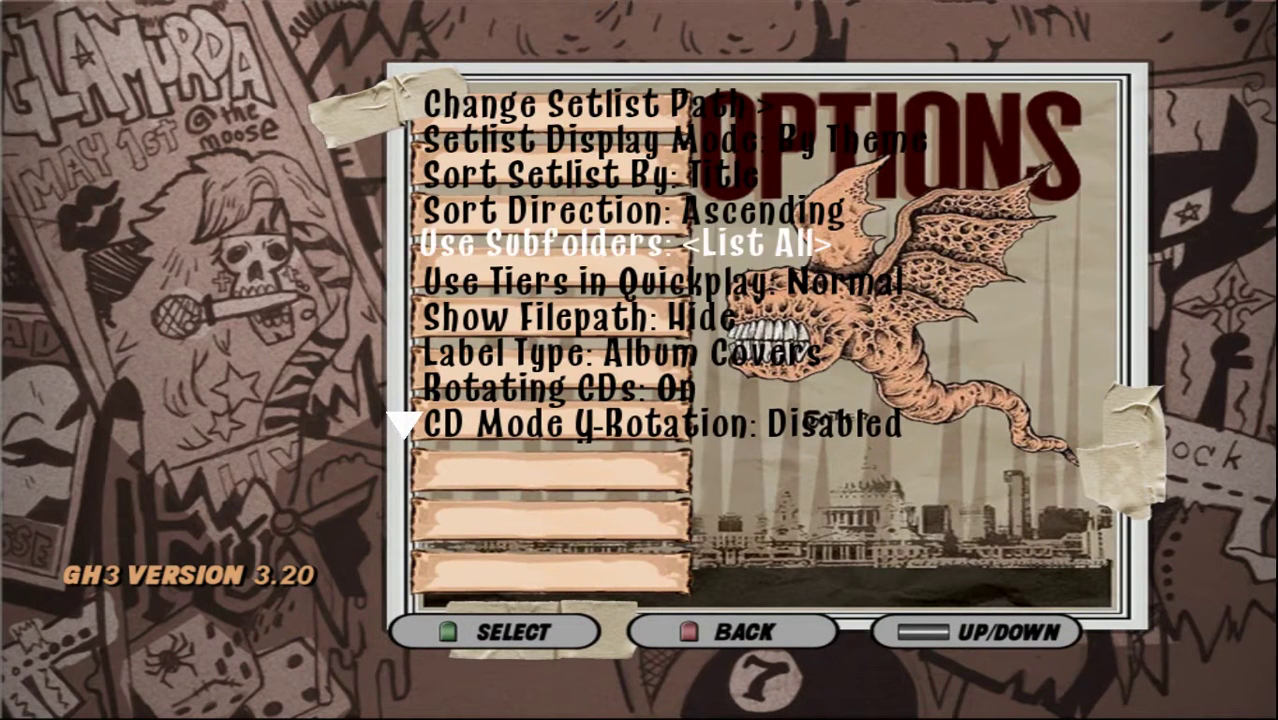
pyautogui.press('Up')
pyautogui.press('Down')
# Back out to the FoFiX main menu
pyautogui.press('Escape')
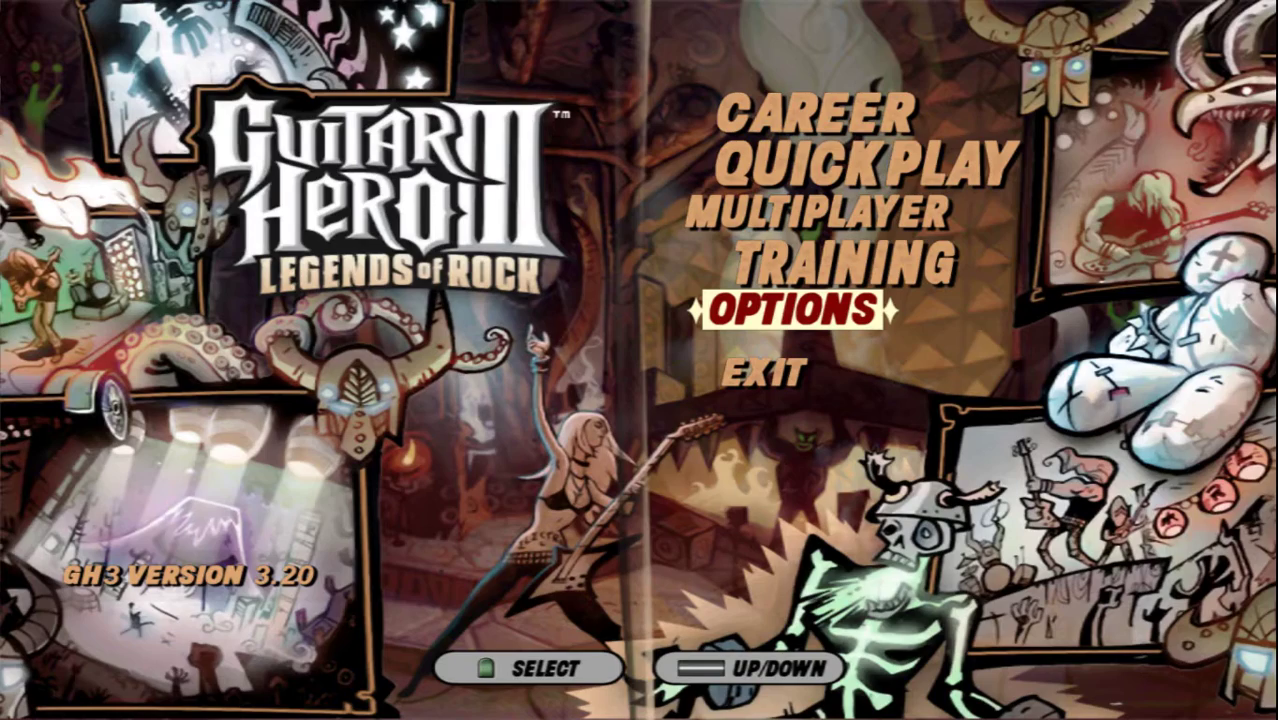